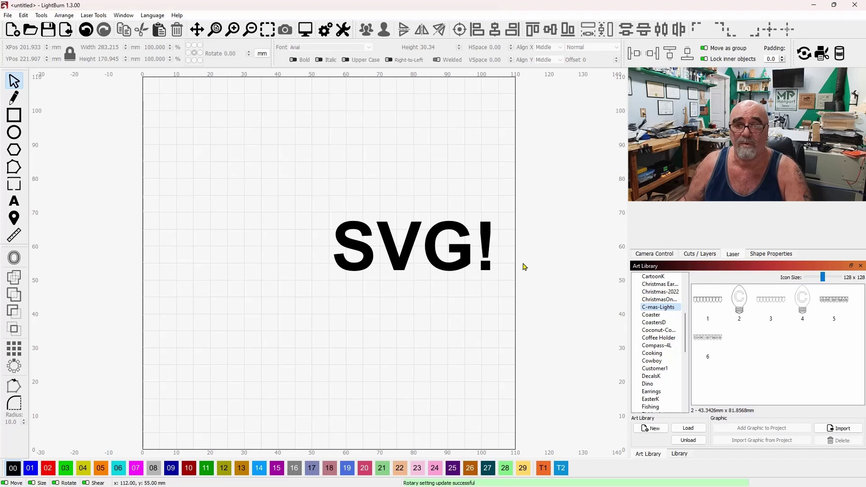
Remove the SVG! text from the canvas so the work area is empty
key(ctrl+z)
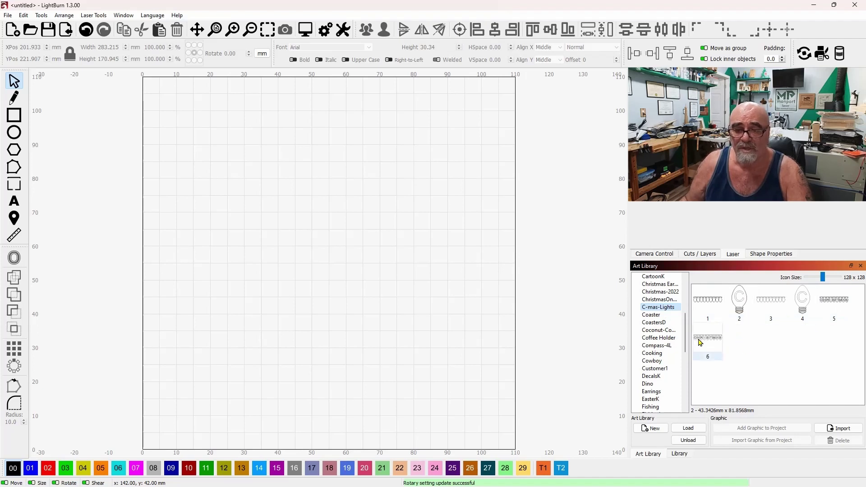
Add the first C-mas-Lights garland, shrink it and place it at the top of the work area
click(713, 304)
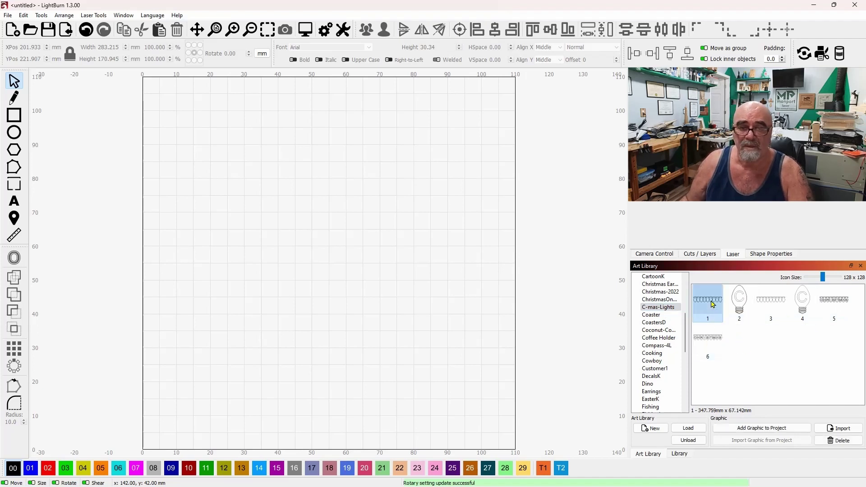
double_click(712, 304)
scroll(423, 263, down, 2)
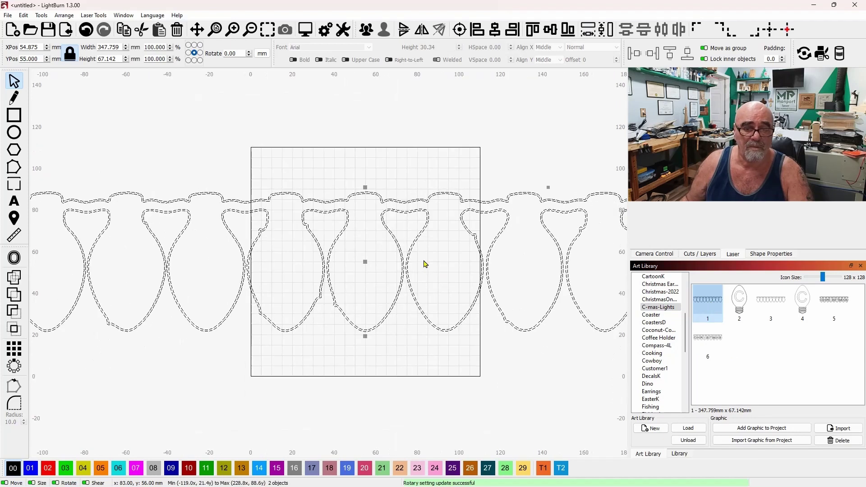
scroll(425, 264, down, 2)
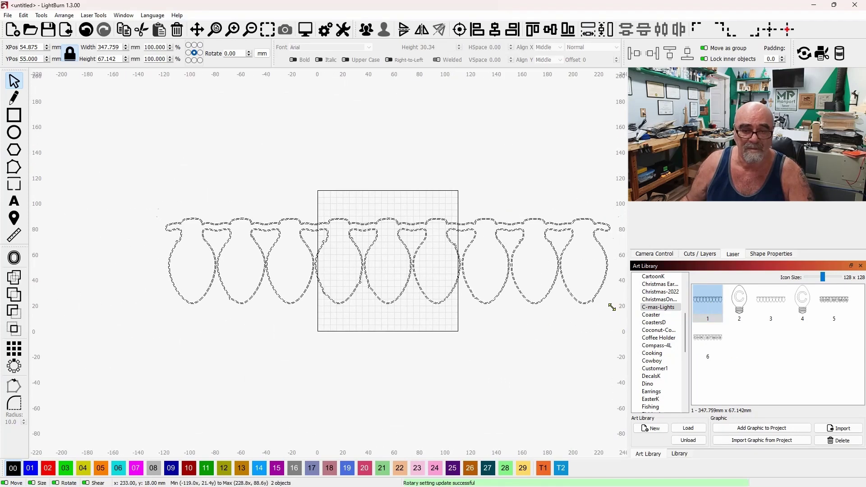
drag(612, 308, 359, 259)
drag(281, 240, 397, 219)
drag(465, 239, 441, 222)
drag(374, 210, 388, 212)
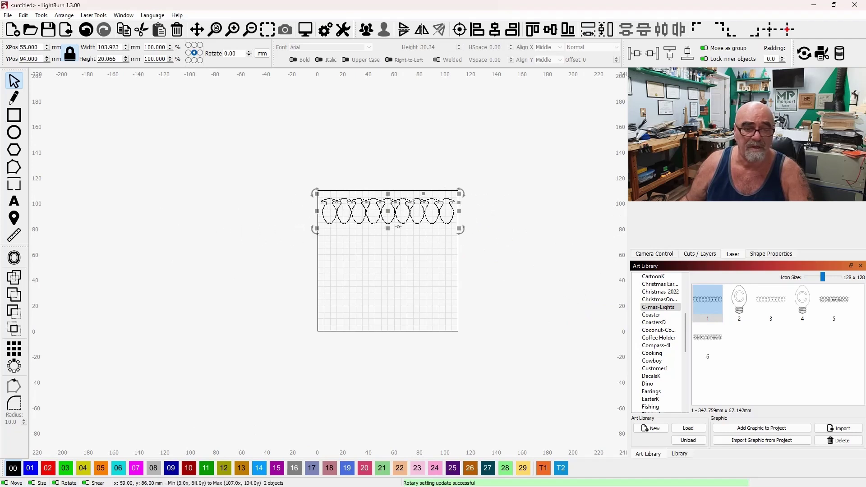
scroll(390, 251, up, 1)
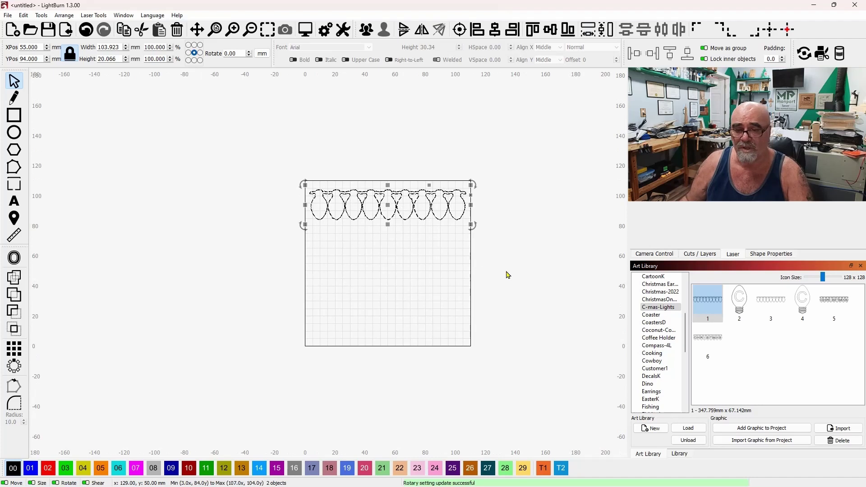
Add the third light-string design at about 105 mm wide, placed beneath the first garland
click(769, 301)
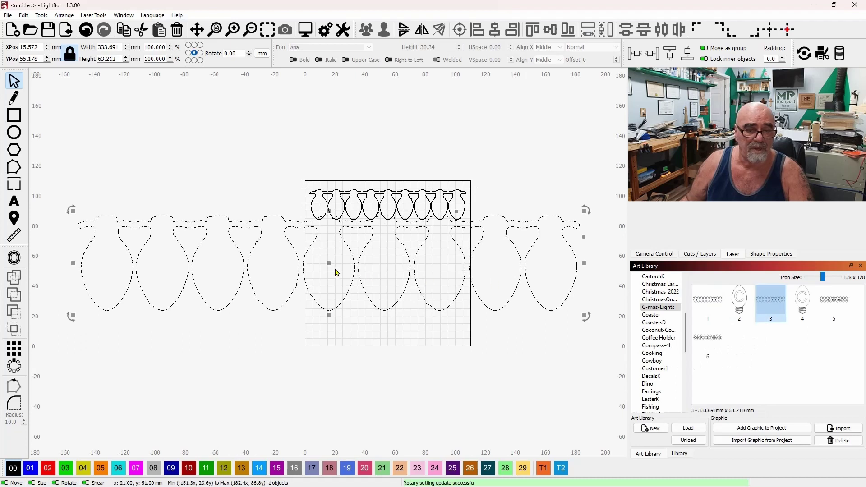
drag(586, 316, 274, 258)
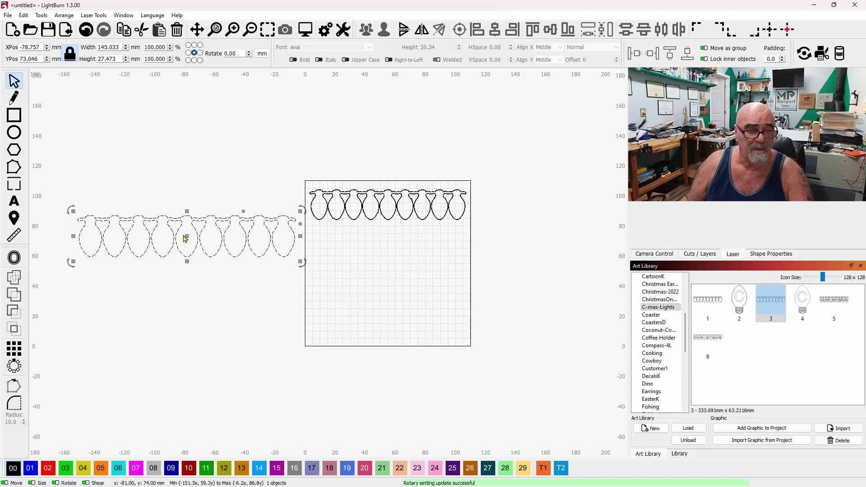
drag(186, 235, 419, 253)
drag(532, 276, 472, 263)
scroll(473, 262, up, 7)
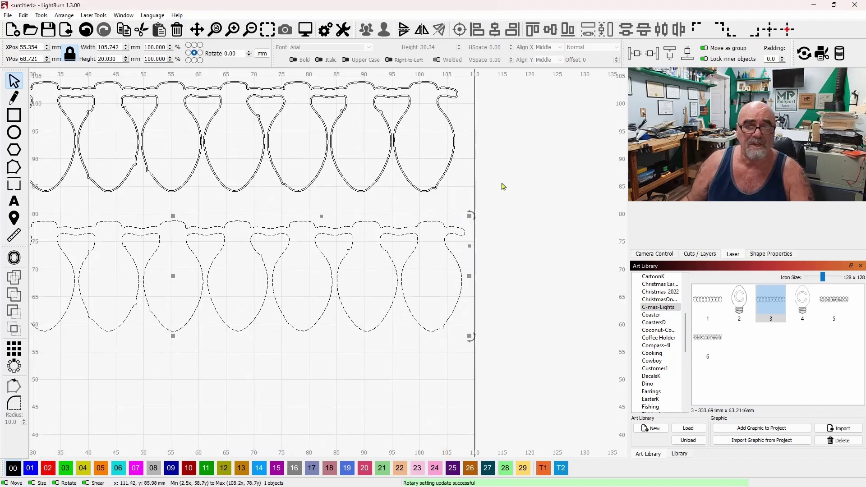
Show Cuts / Layers, inspect the black-filled lower garland, and marquee-select both garlands
click(699, 255)
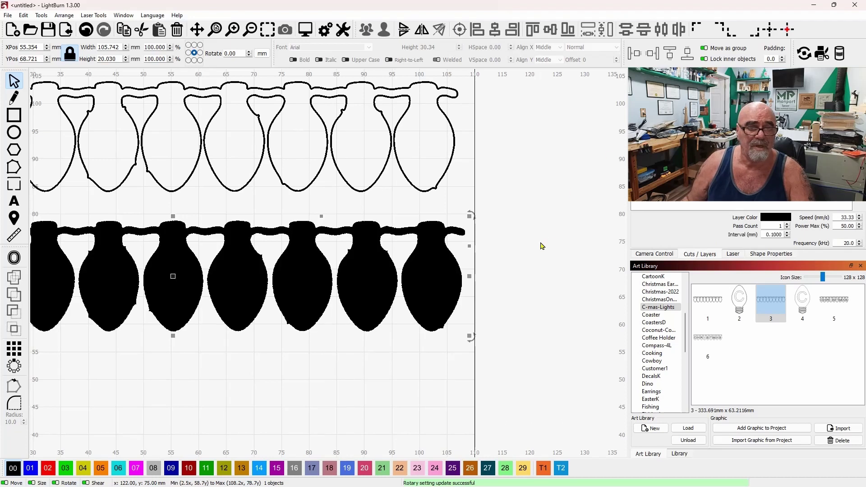
scroll(523, 261, down, 2)
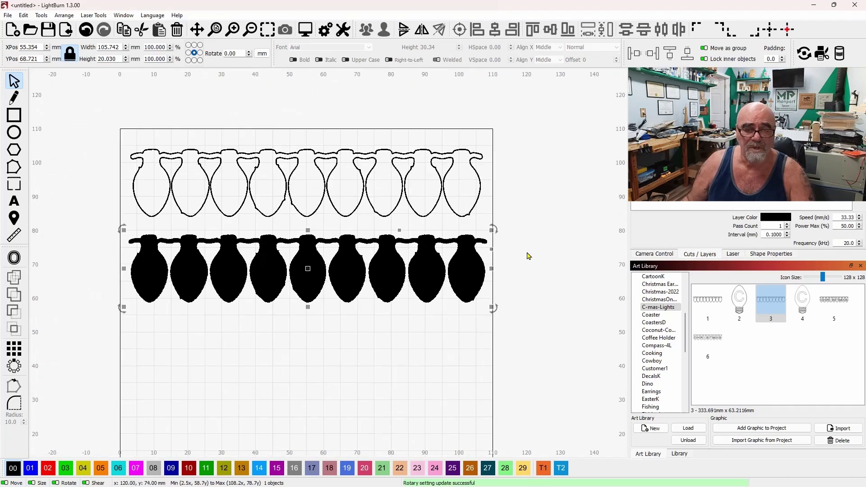
drag(529, 256, 541, 248)
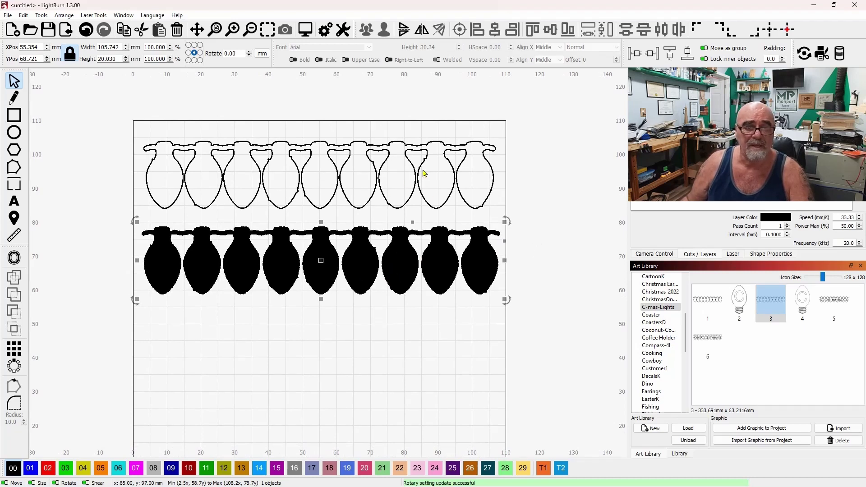
scroll(408, 158, up, 3)
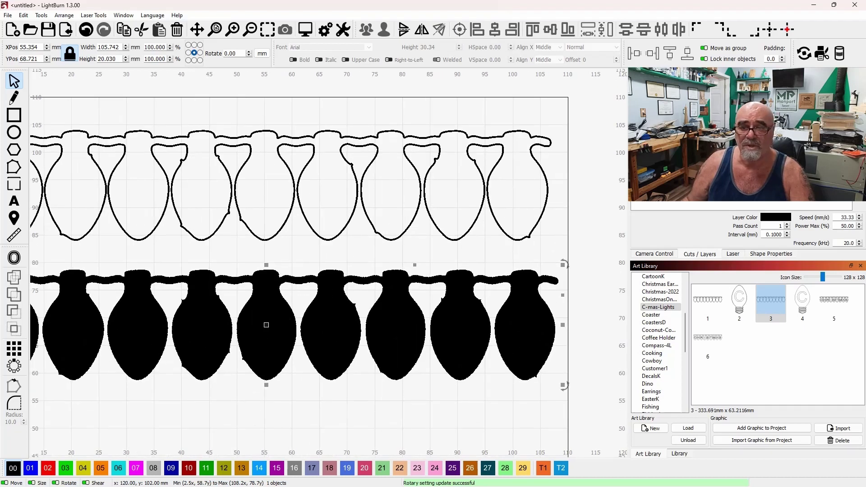
click(591, 172)
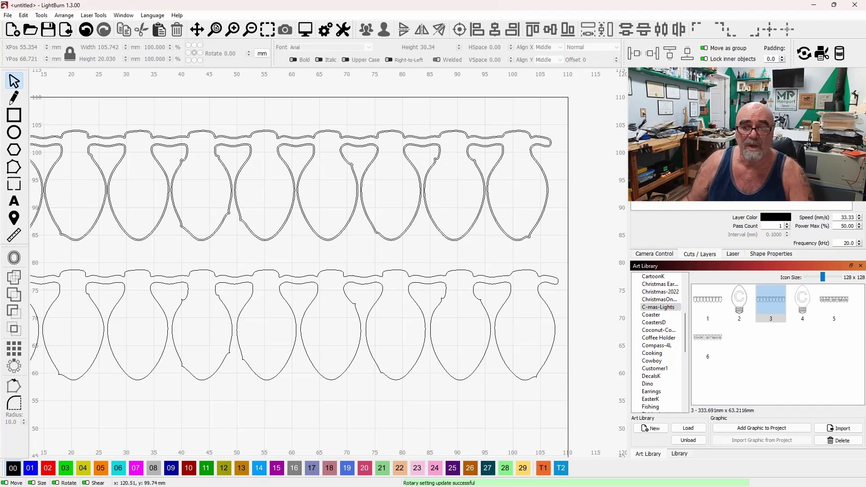
scroll(573, 215, down, 4)
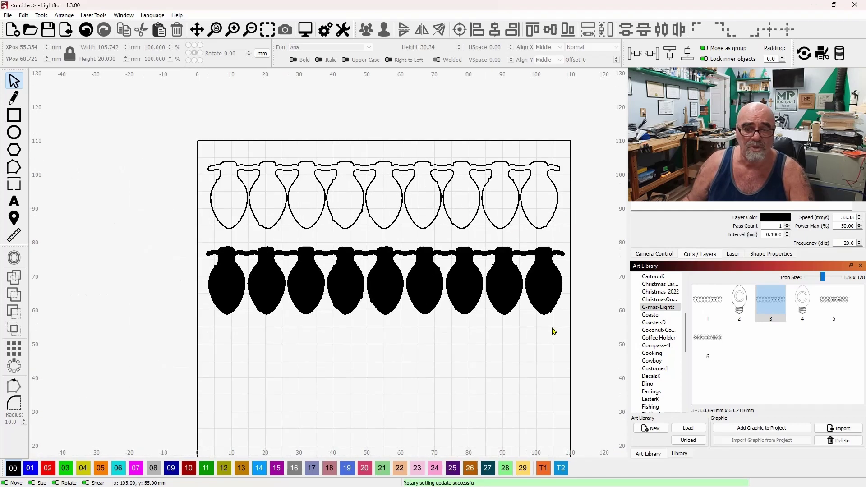
drag(554, 331, 377, 159)
Delete both garlands and add the outlined CHRISTMAS light string, shrunk to fit the work area
key(Delete)
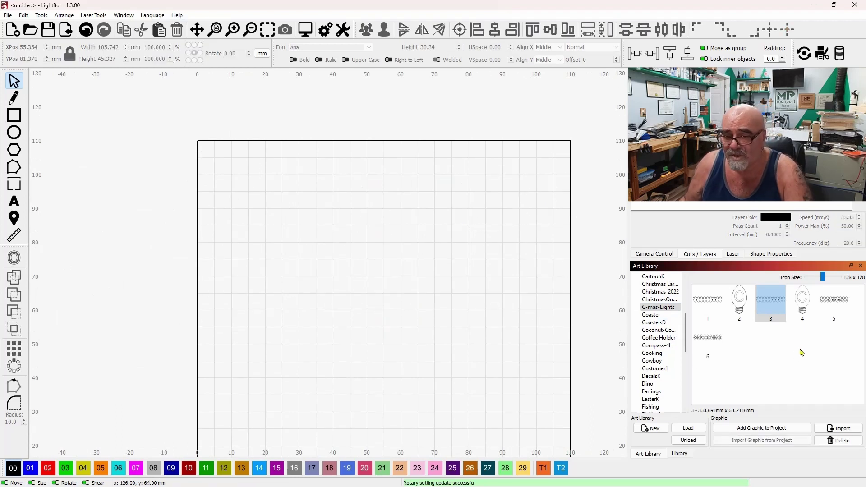
double_click(829, 304)
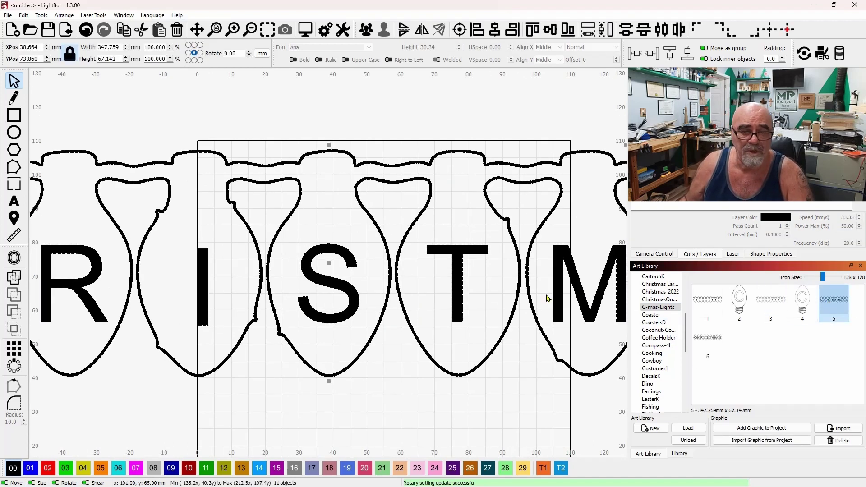
scroll(547, 298, down, 5)
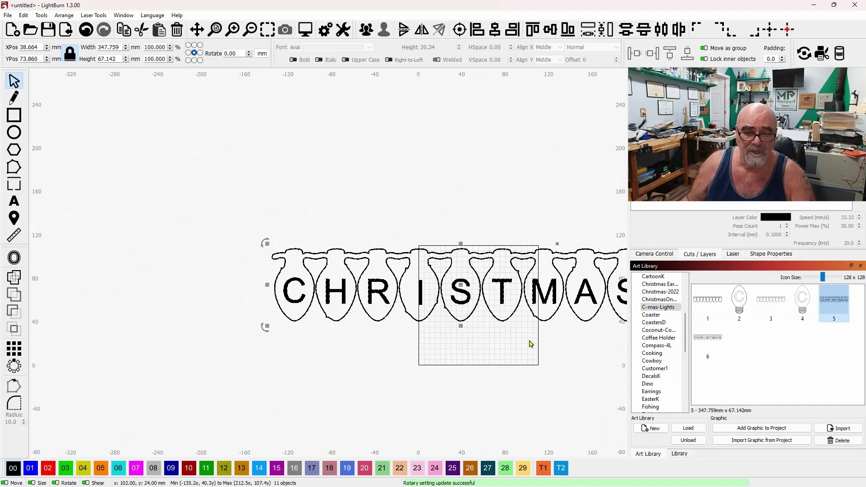
drag(548, 290, 372, 230)
Add the black-filled CHRISTMAS light string at about 90 mm wide below the outlined one
double_click(694, 349)
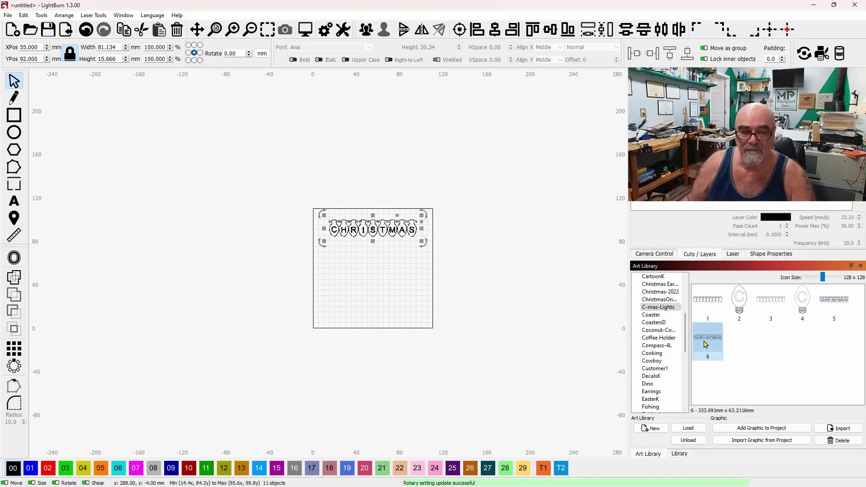
drag(516, 304, 383, 277)
drag(329, 264, 374, 260)
scroll(374, 259, up, 6)
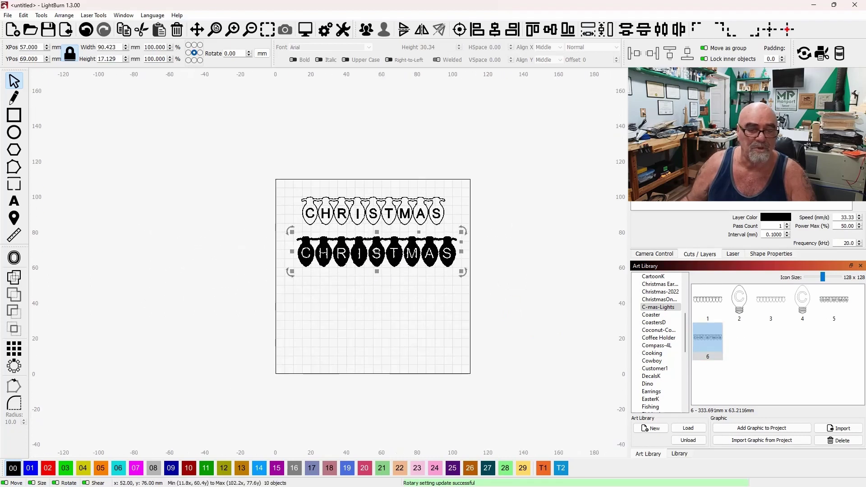
Marquee-select the lower string's CHRISTMAS letters and delete them, leaving only empty bulbs
click(392, 344)
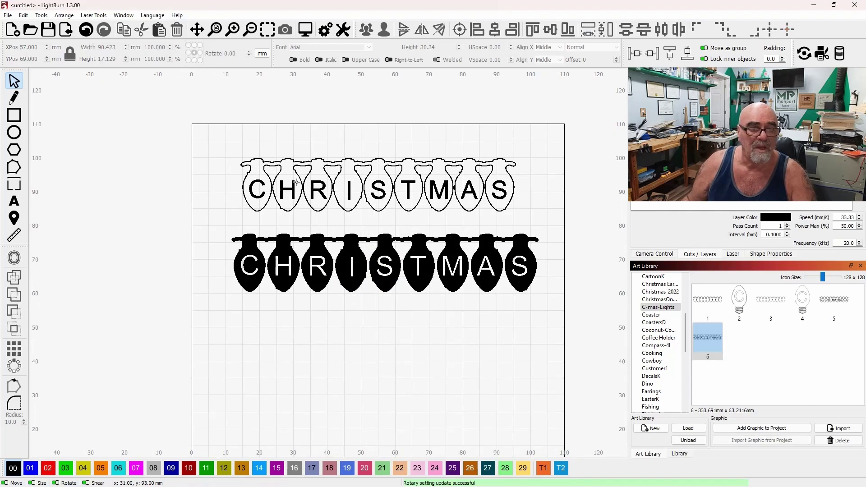
click(262, 181)
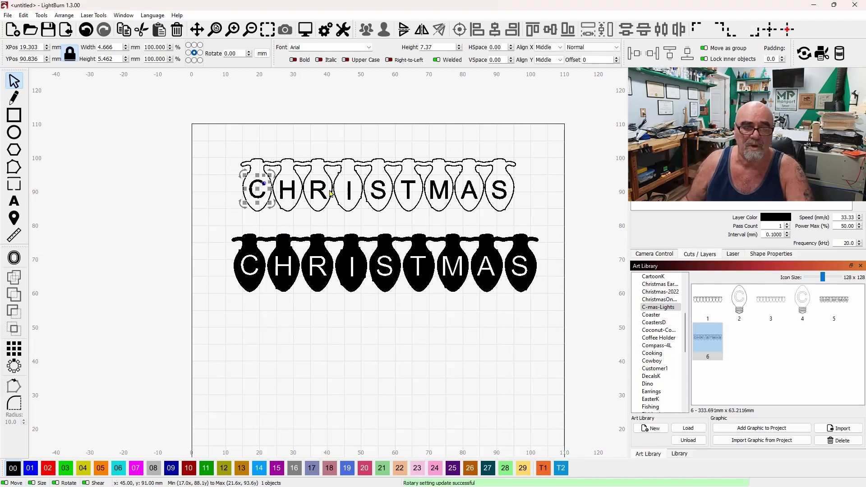
click(431, 330)
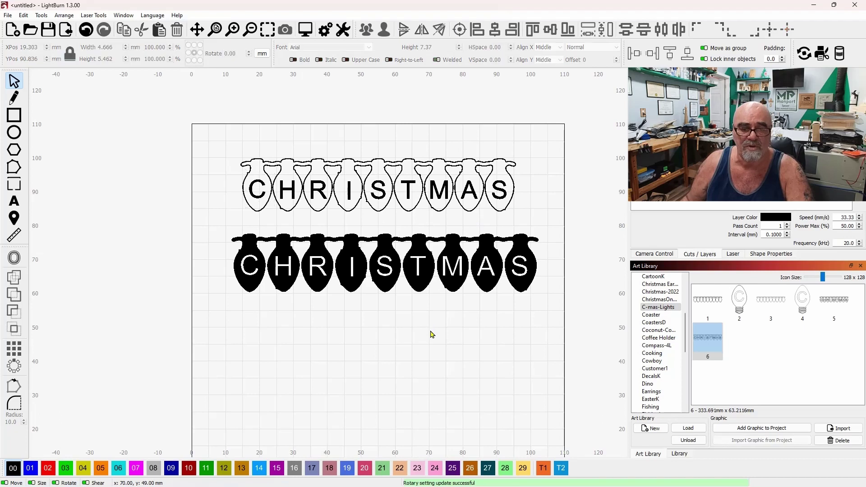
click(444, 257)
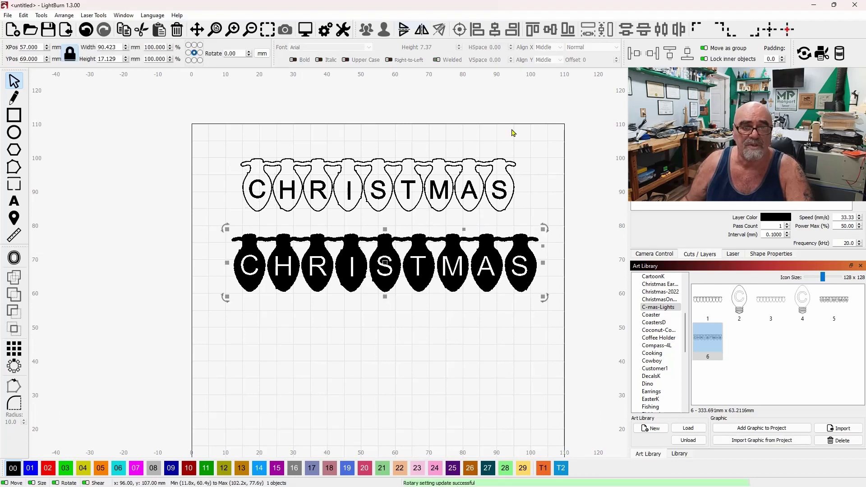
click(267, 266)
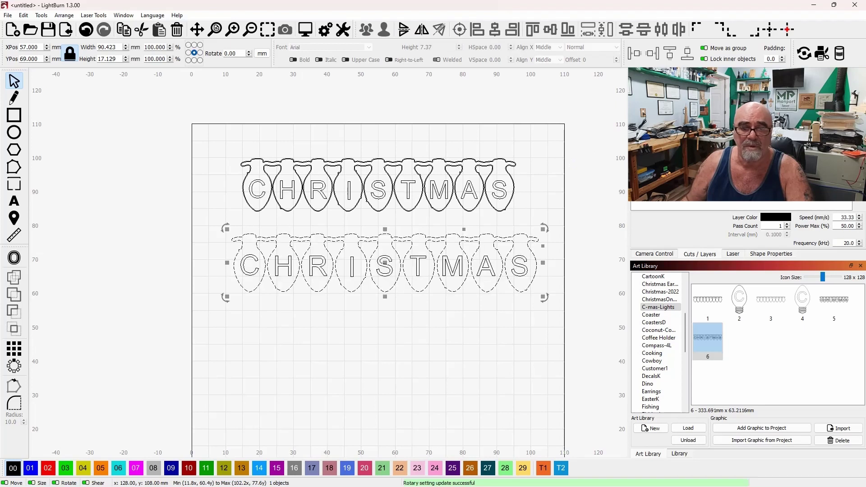
click(514, 264)
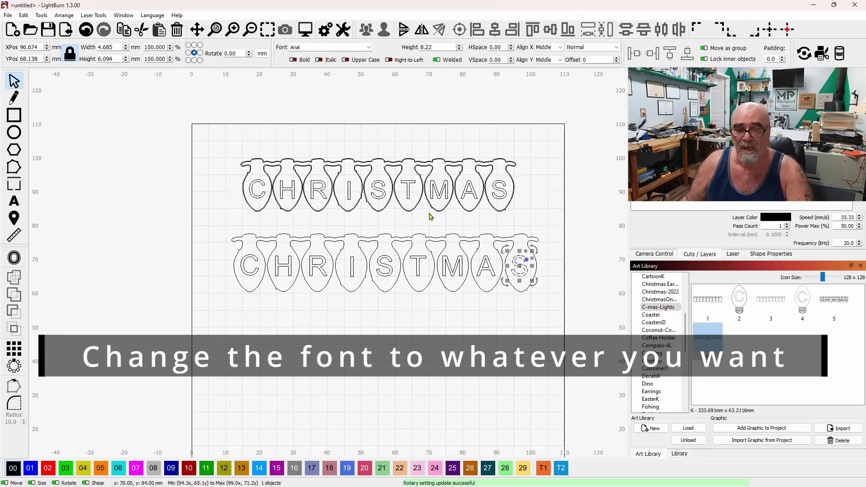
drag(210, 253, 544, 297)
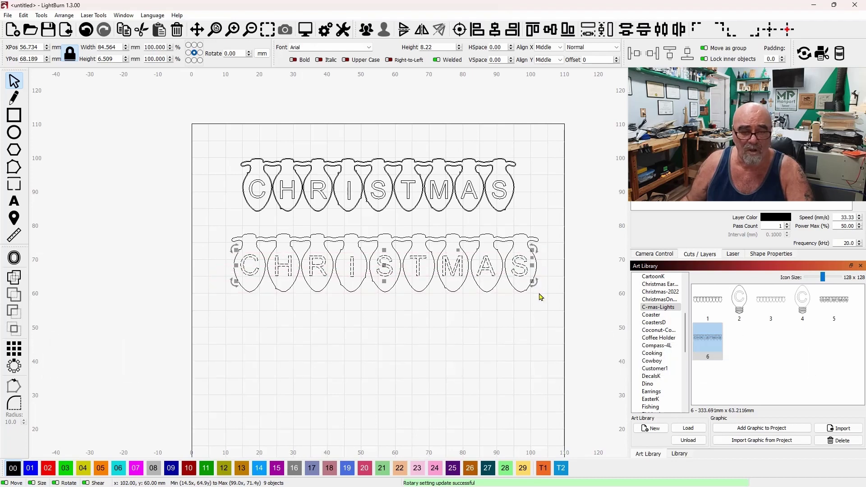
key(Delete)
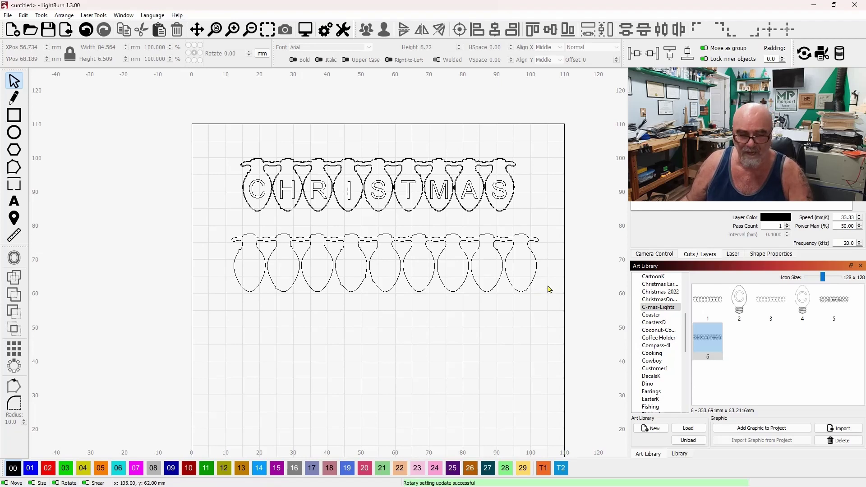
Restore the CHRISTMAS letters to the lower bulb row, showing white letters on black bulbs
key(ctrl+z)
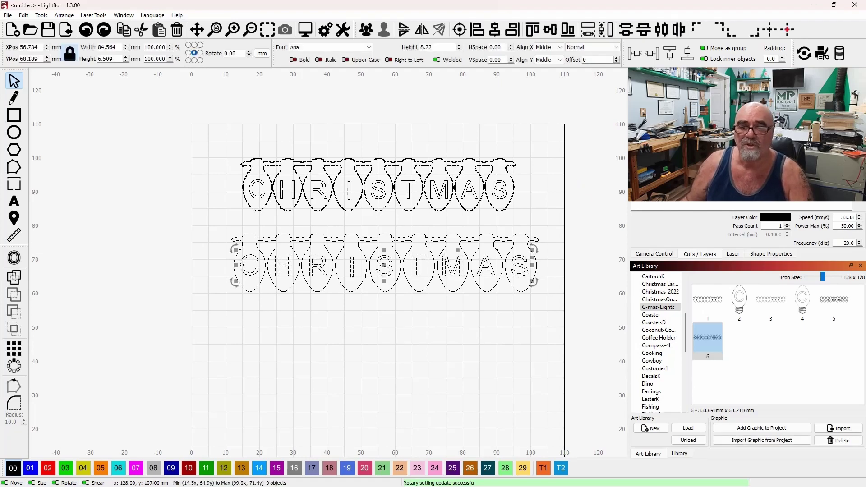
click(568, 224)
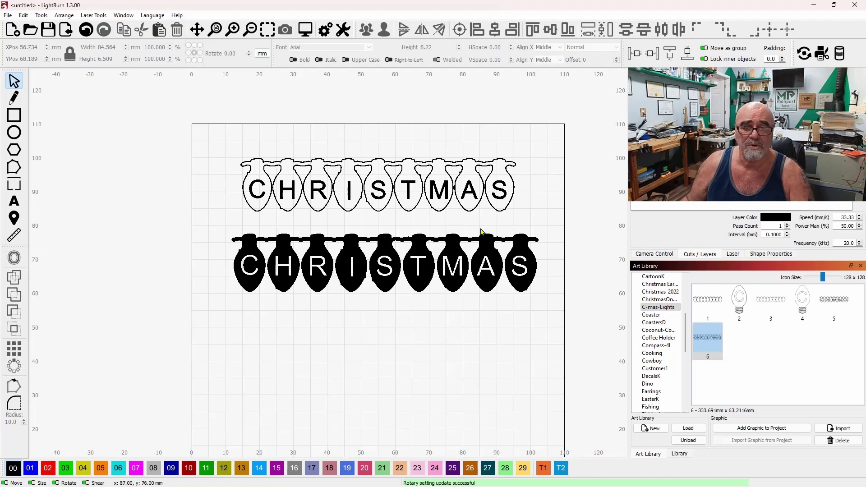
drag(527, 260, 536, 207)
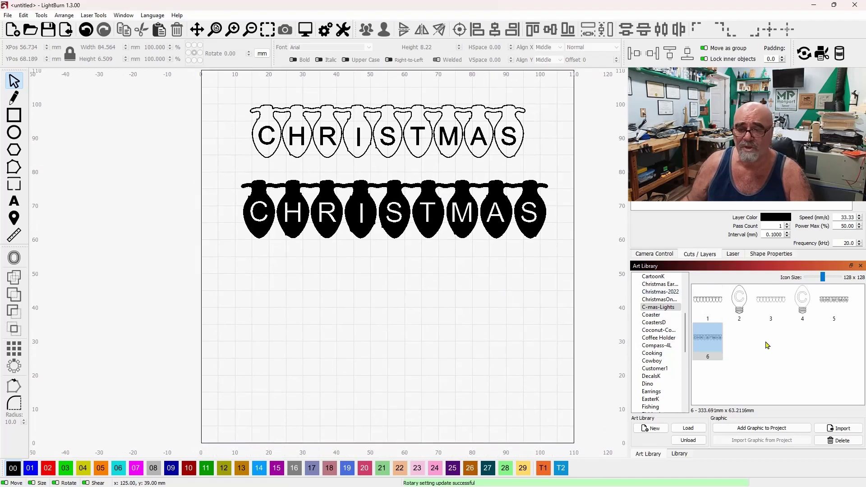
Add the outlined C bulb, shrunk to about 13 × 25 mm, below the strings
double_click(740, 300)
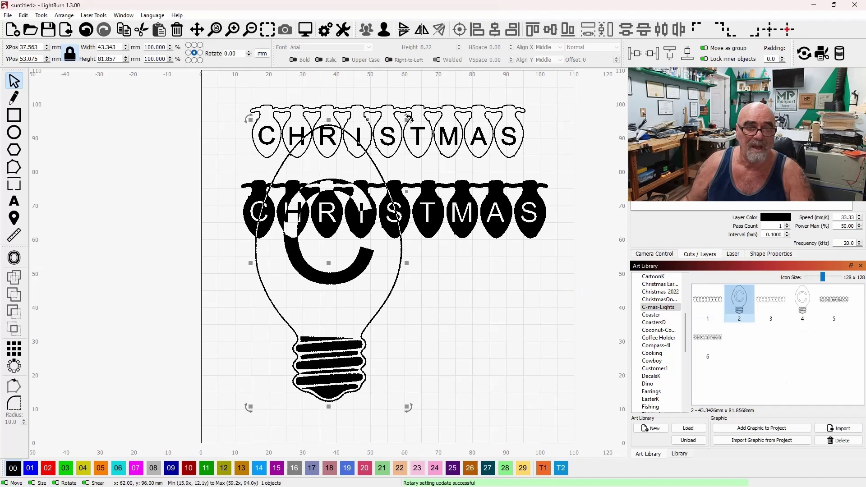
drag(409, 118, 359, 223)
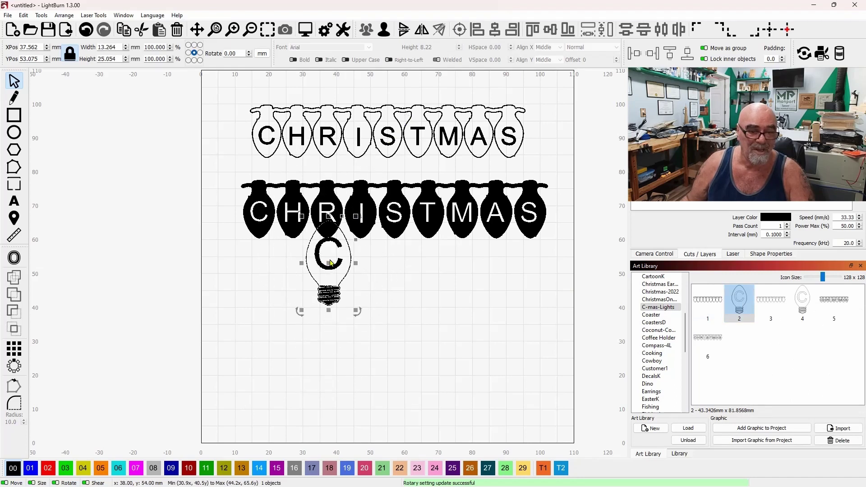
drag(330, 263, 295, 297)
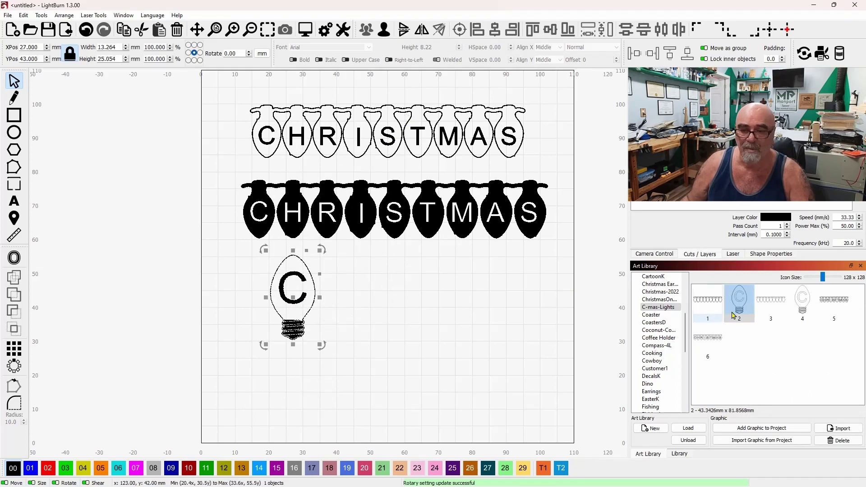
Add the solid C bulb at about 12.5 × 24 mm beside the outlined bulb
double_click(803, 302)
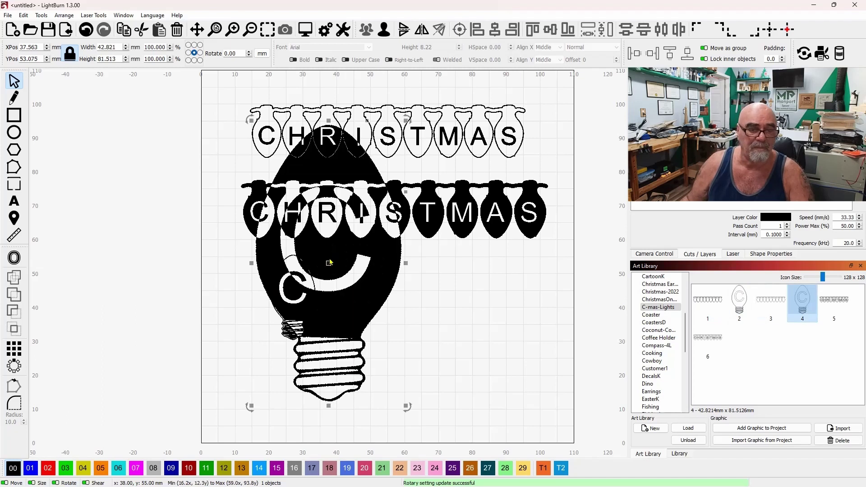
drag(330, 264, 426, 291)
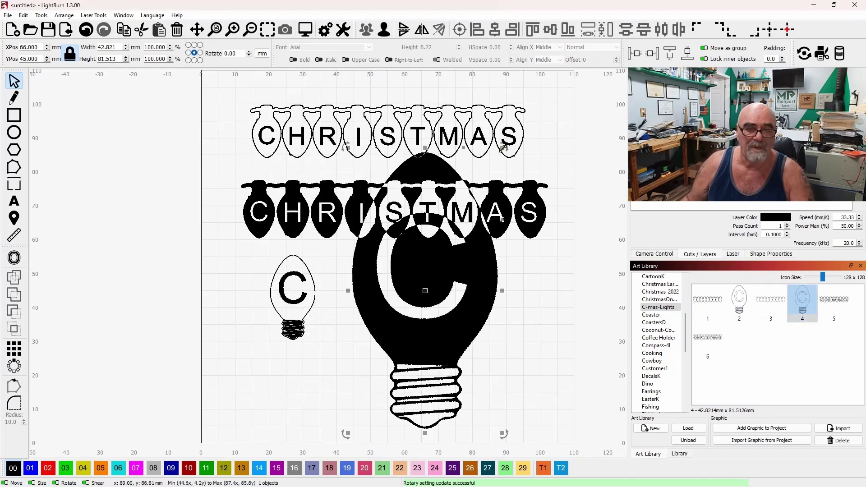
drag(504, 148, 452, 246)
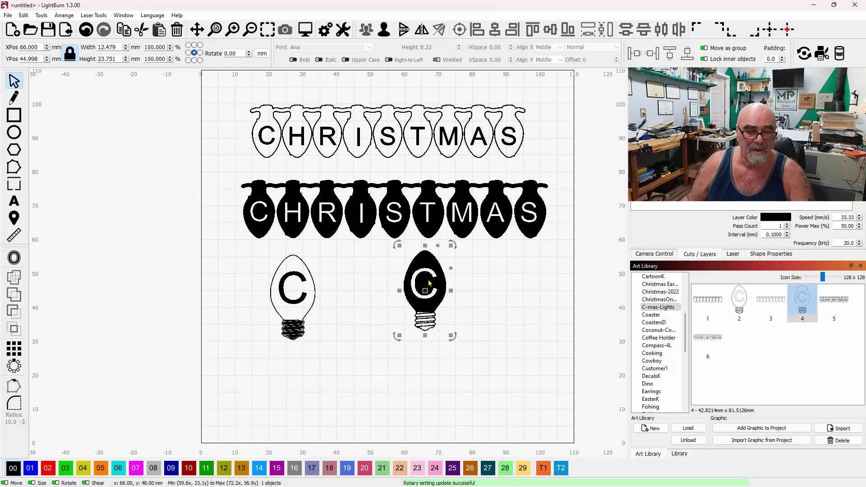
drag(428, 283, 354, 296)
click(470, 262)
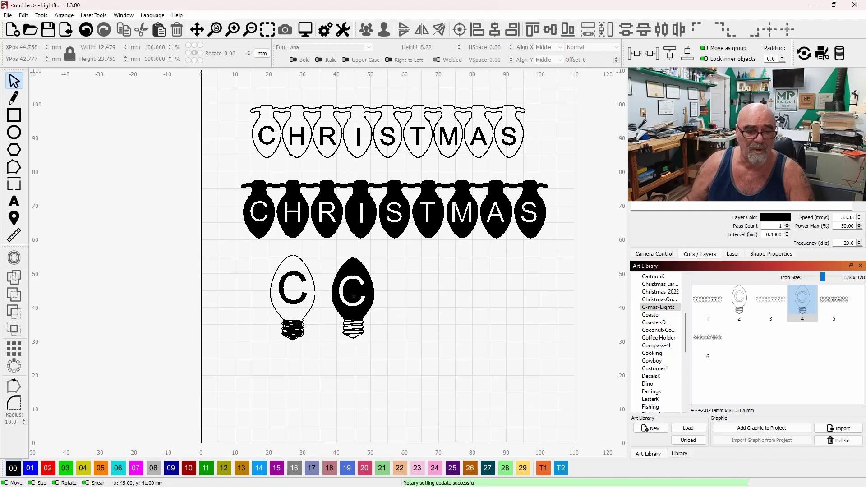
Switch to outline view and zoom in to inspect the S bulb's outer cut line
scroll(354, 296, up, 3)
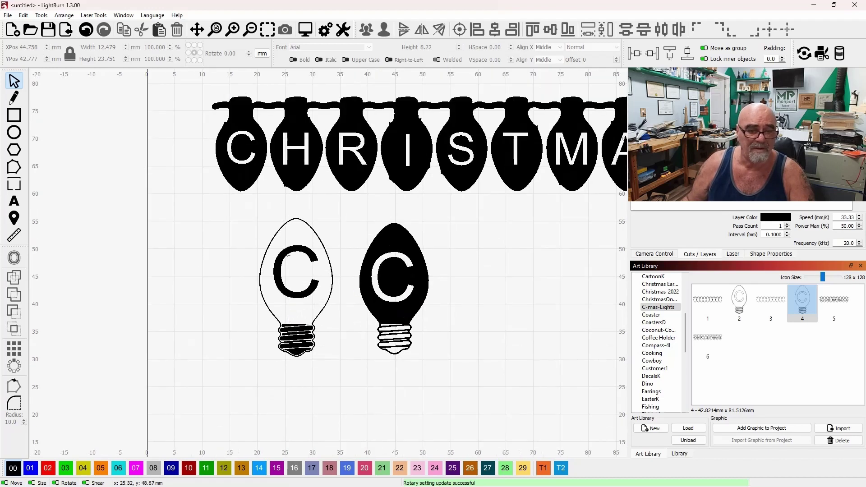
scroll(305, 291, down, 3)
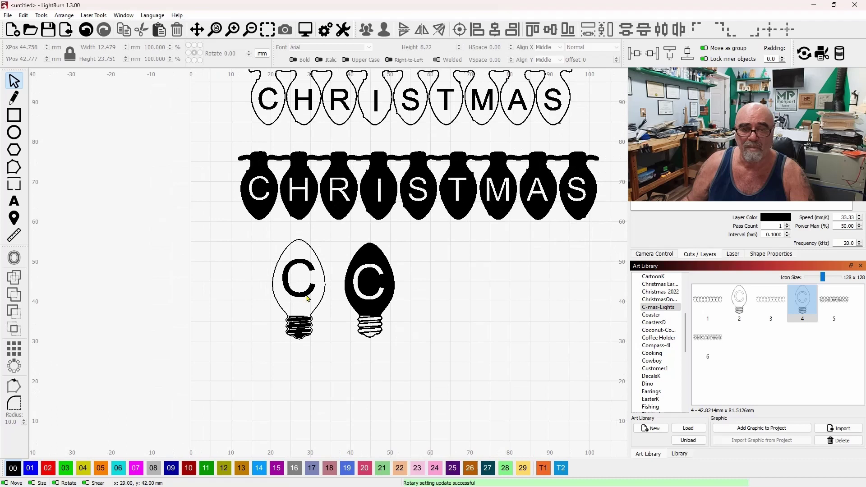
scroll(436, 310, up, 1)
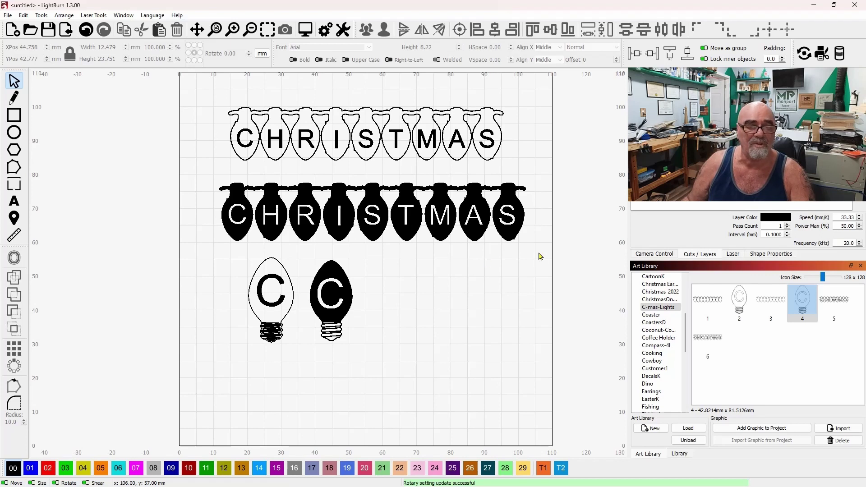
click(510, 132)
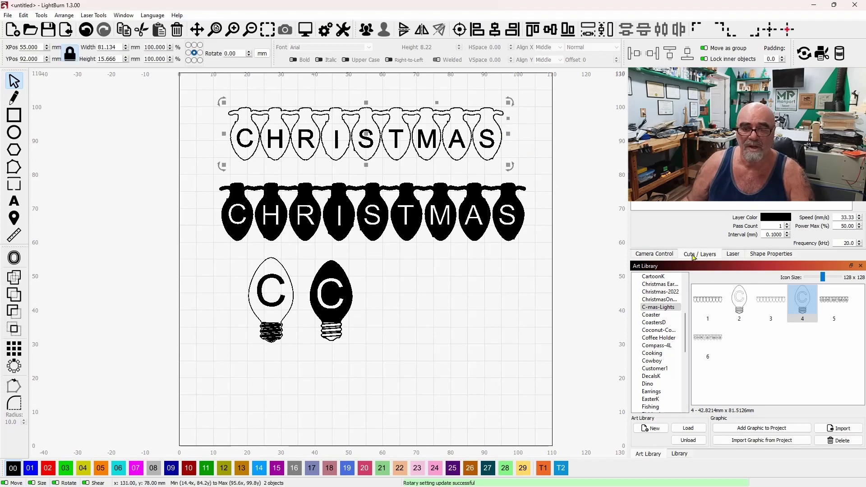
scroll(423, 227, up, 5)
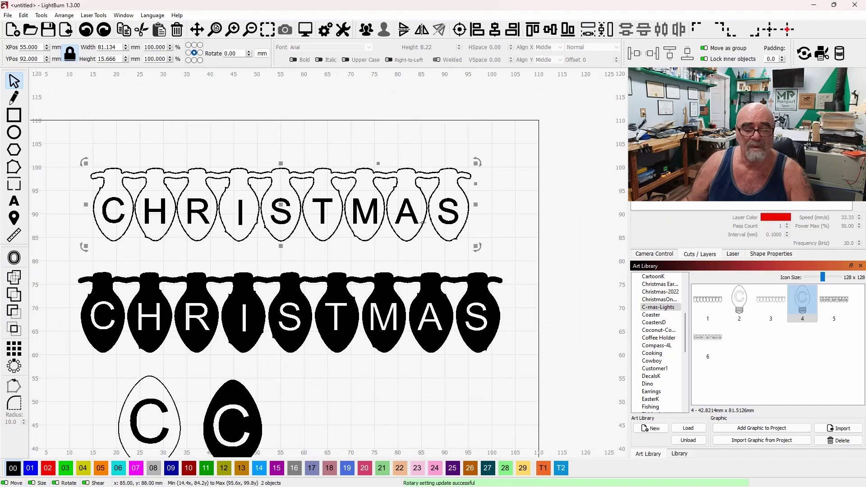
scroll(496, 203, right, 3)
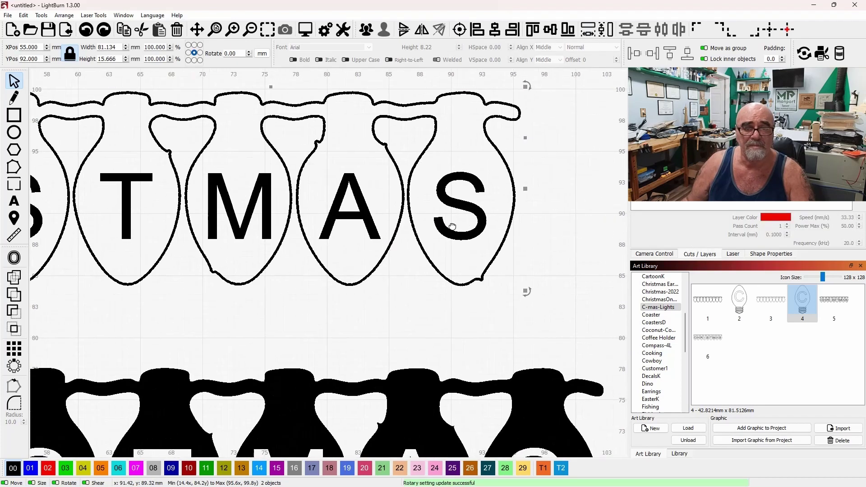
scroll(496, 203, up, 1)
click(594, 181)
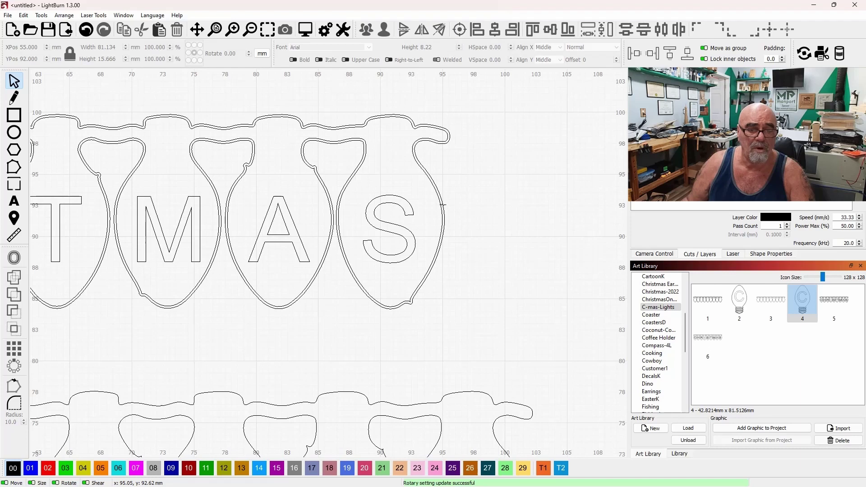
scroll(443, 205, up, 4)
click(445, 213)
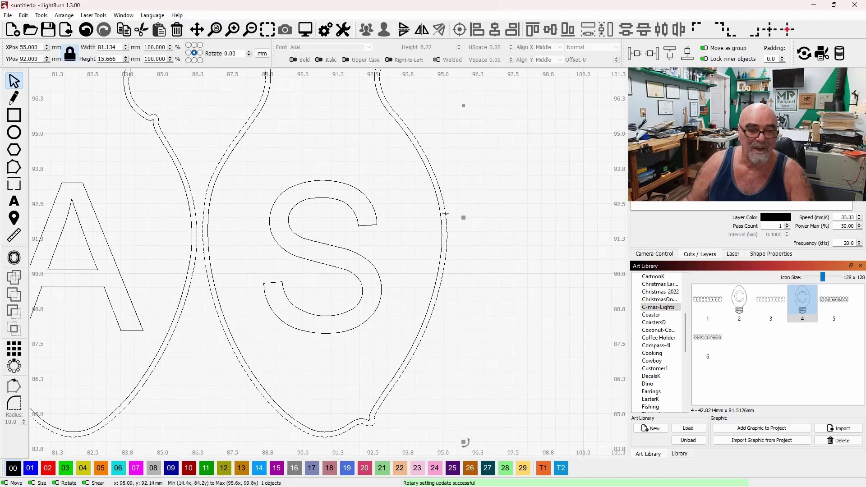
scroll(446, 213, down, 8)
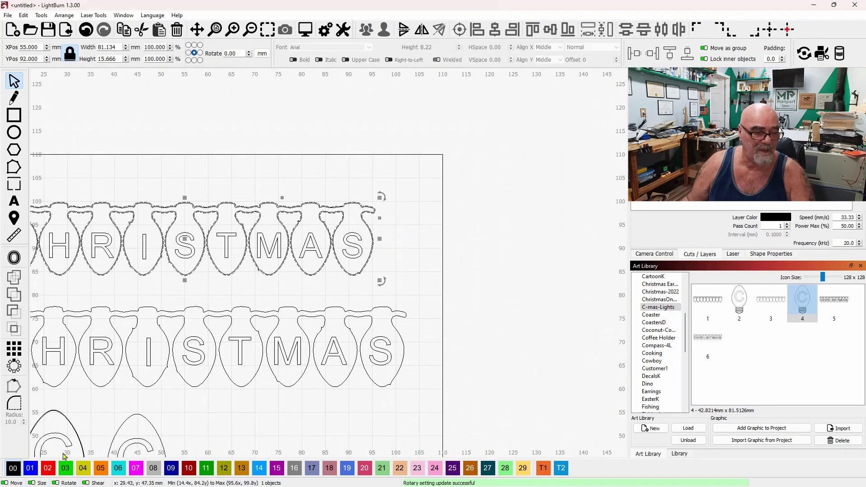
Assign both CHRISTMAS light strings to the red 02 layer
click(47, 468)
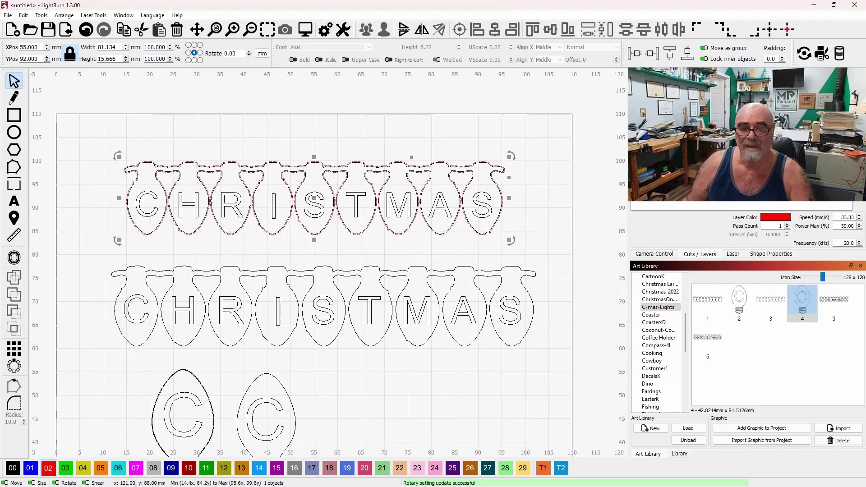
click(533, 302)
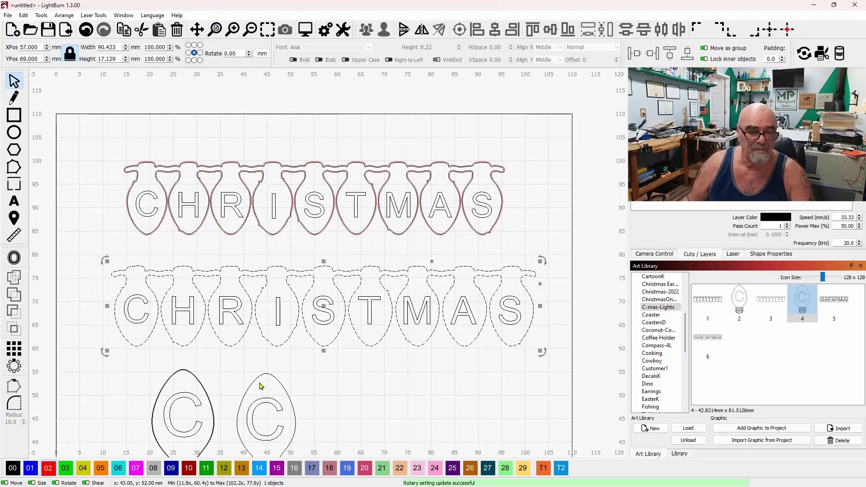
click(48, 467)
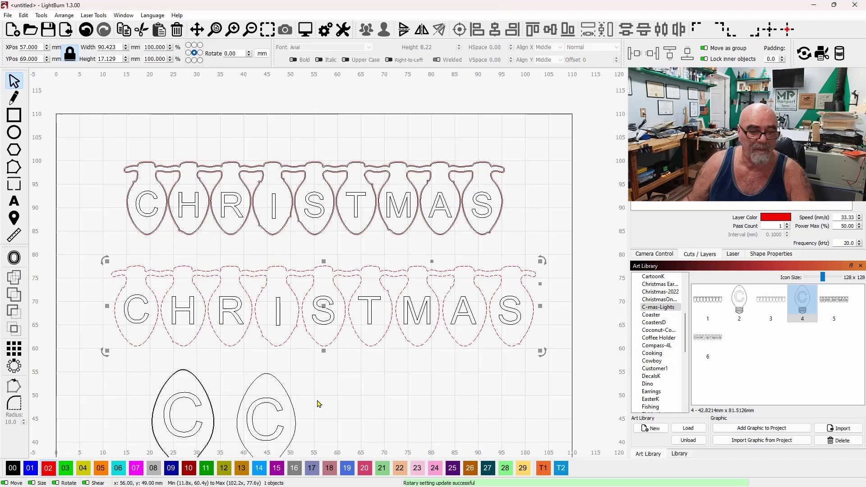
Move the right C bulb onto the red 02 Cut layer
drag(317, 404, 379, 340)
click(392, 329)
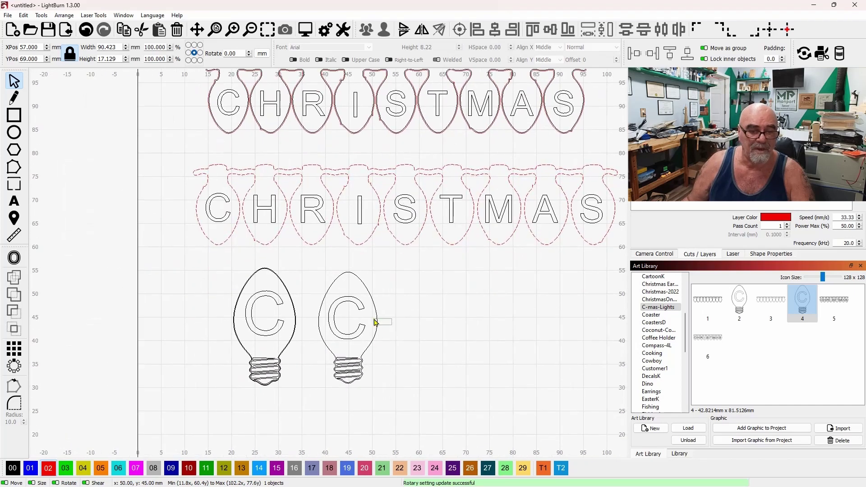
click(378, 323)
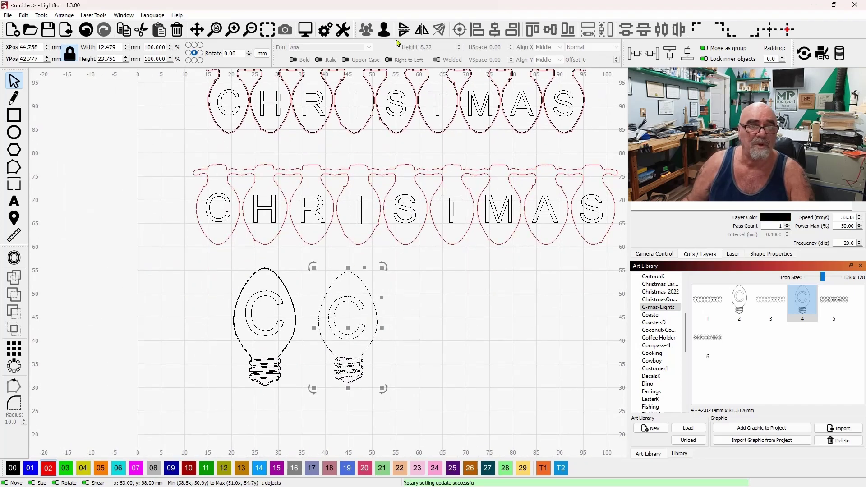
click(419, 317)
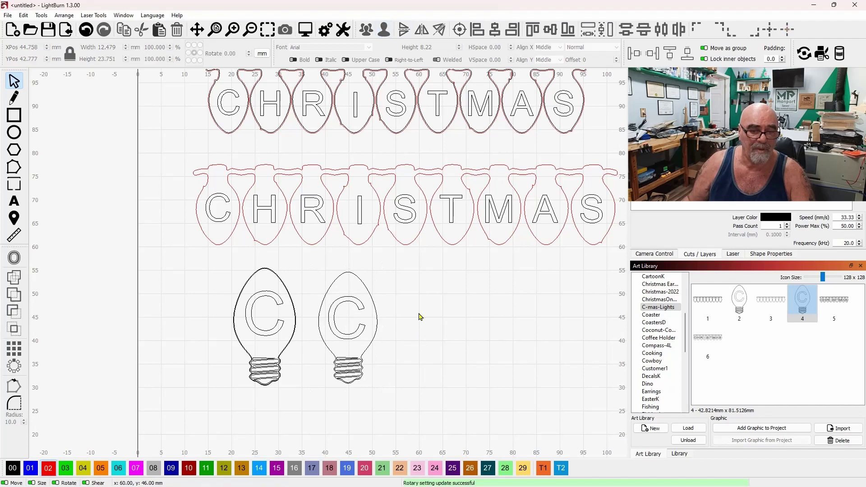
click(374, 318)
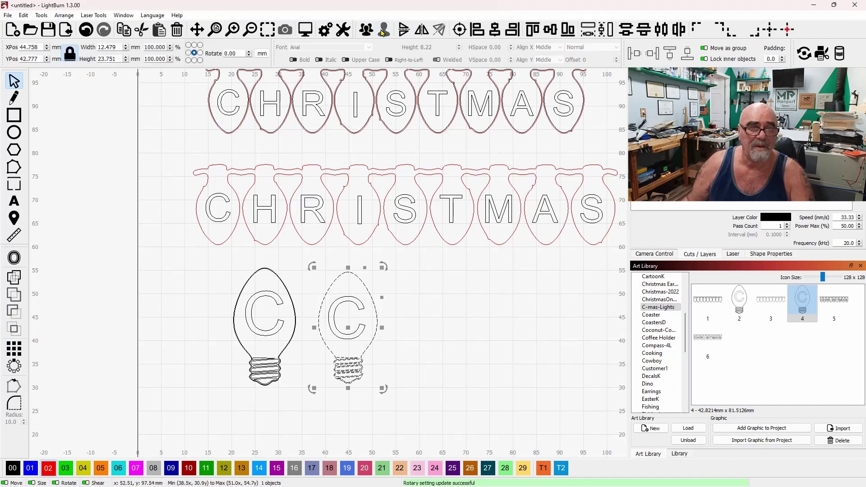
click(411, 350)
click(384, 327)
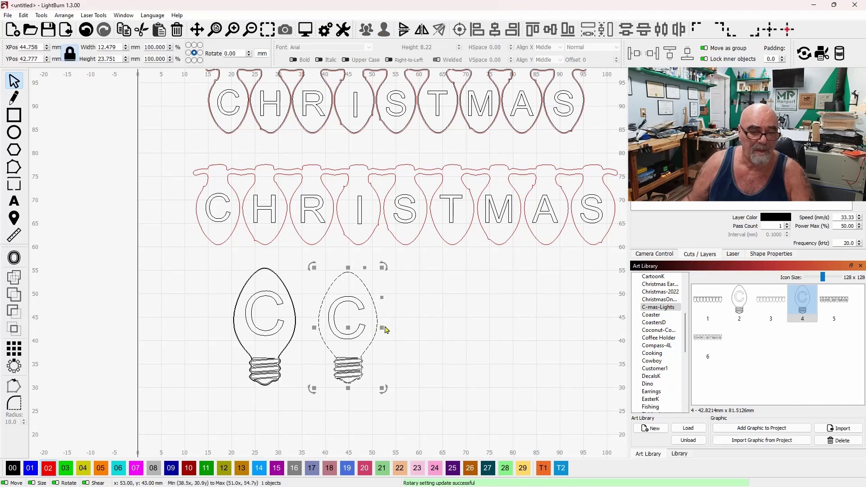
click(47, 469)
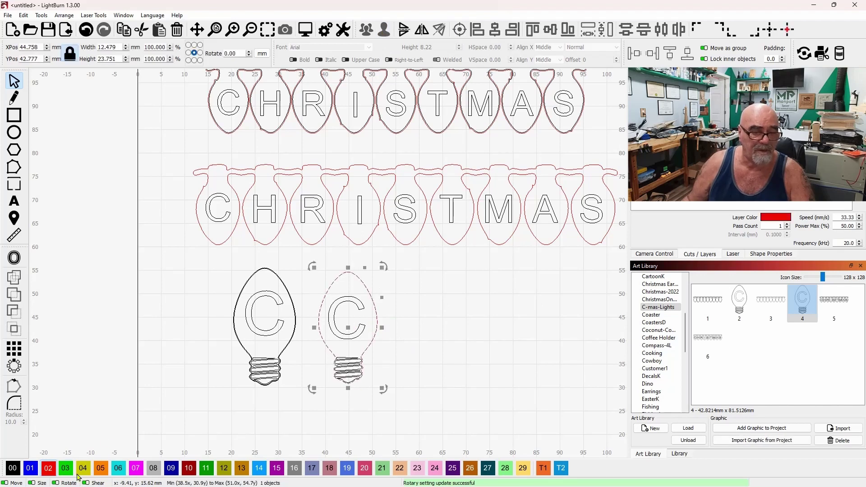
click(108, 410)
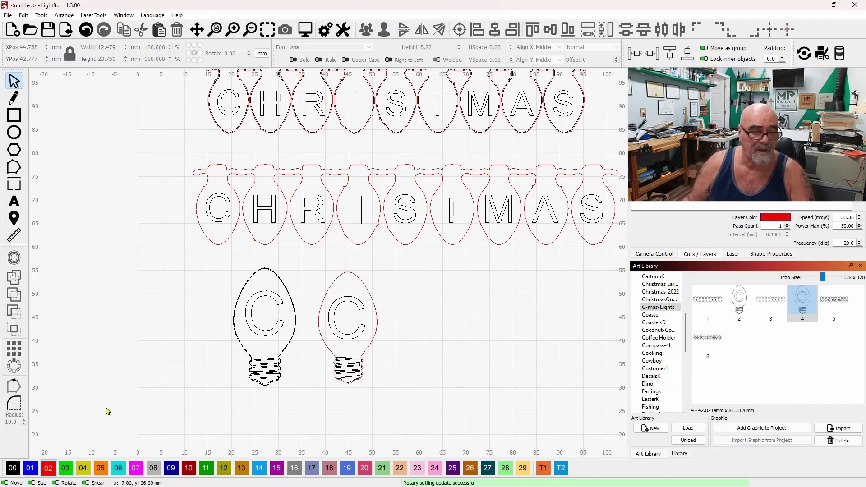
Put the left C bulb's outer outline on the red 02 Cut layer
click(267, 332)
scroll(267, 332, up, 4)
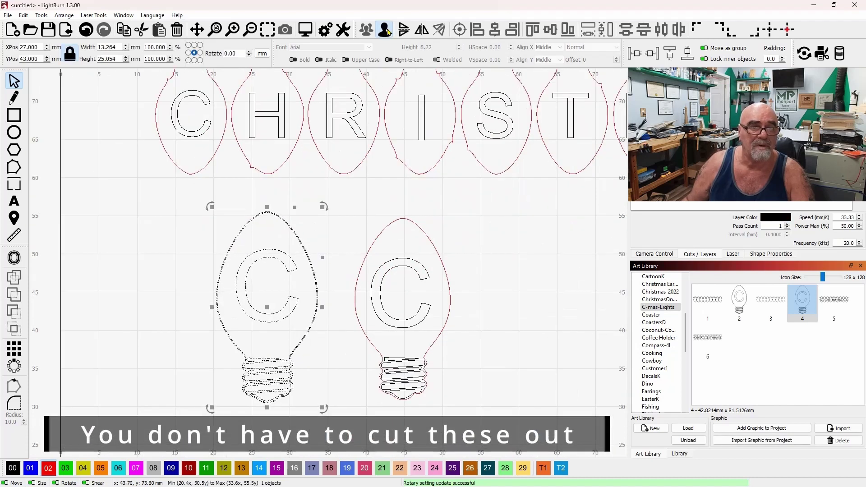
click(336, 346)
scroll(331, 346, up, 5)
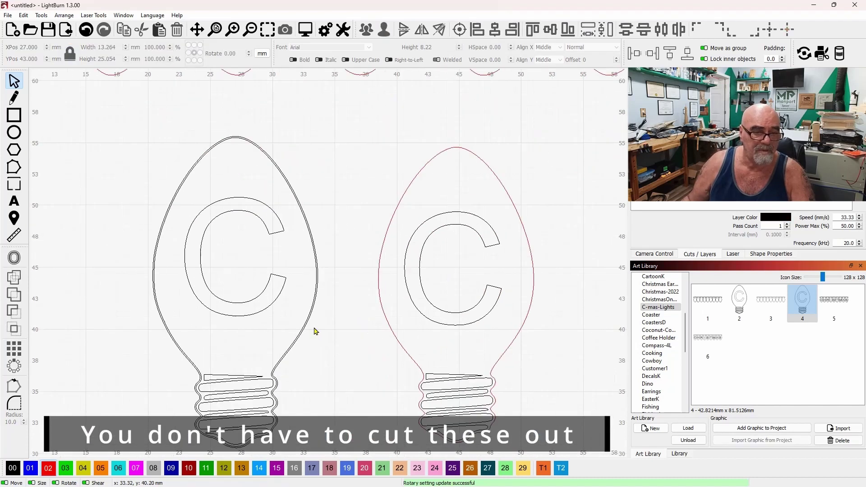
click(313, 303)
scroll(313, 304, down, 3)
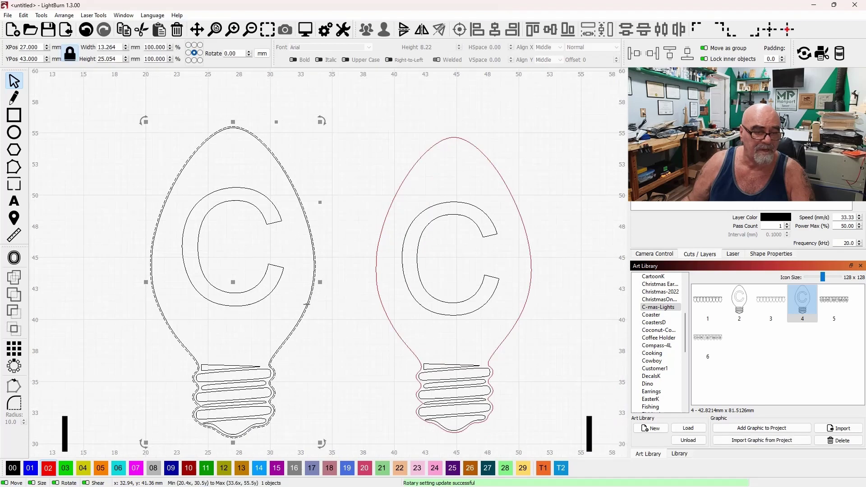
click(46, 471)
scroll(313, 358, down, 4)
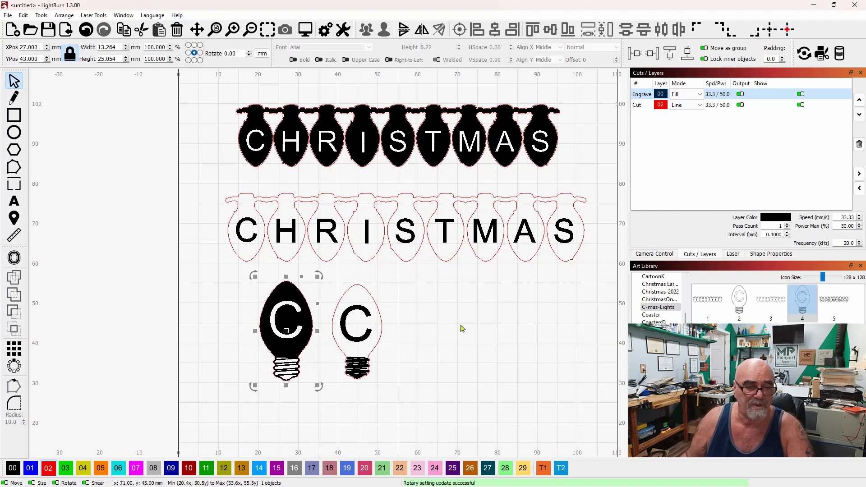
Frame the whole design and select the Cut layer's row in the layer list
scroll(233, 344, up, 2)
click(214, 325)
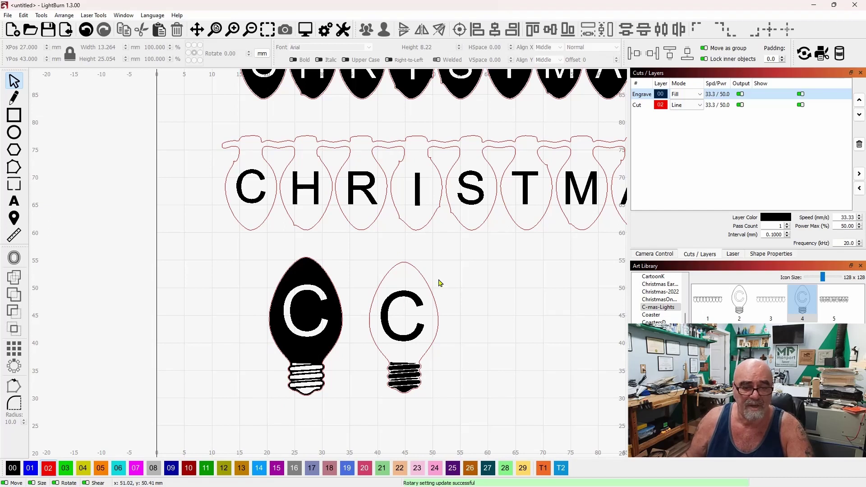
scroll(456, 313, down, 3)
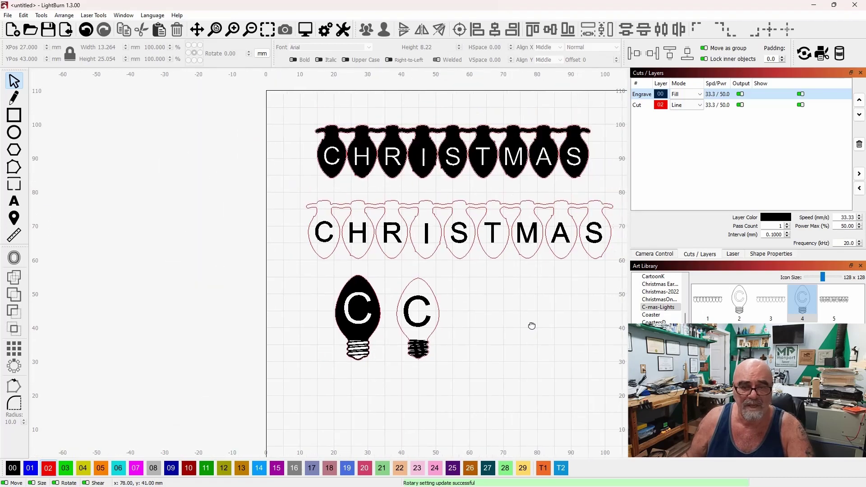
drag(532, 325, 432, 317)
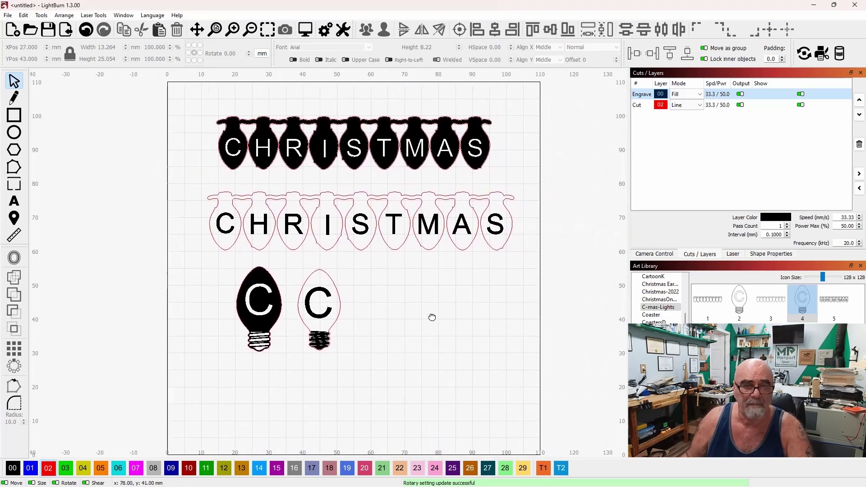
click(637, 107)
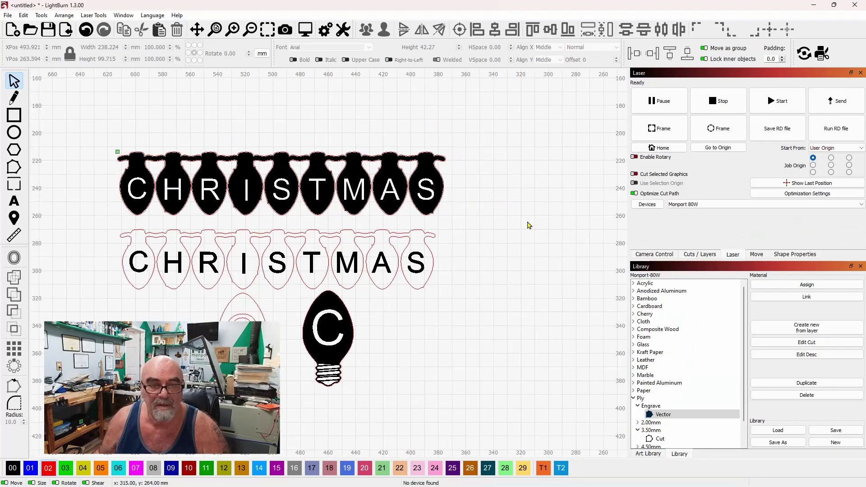
Frame the design and change the Engrave layer's mode from Fill to Line
scroll(529, 225, down, 3)
scroll(528, 225, down, 3)
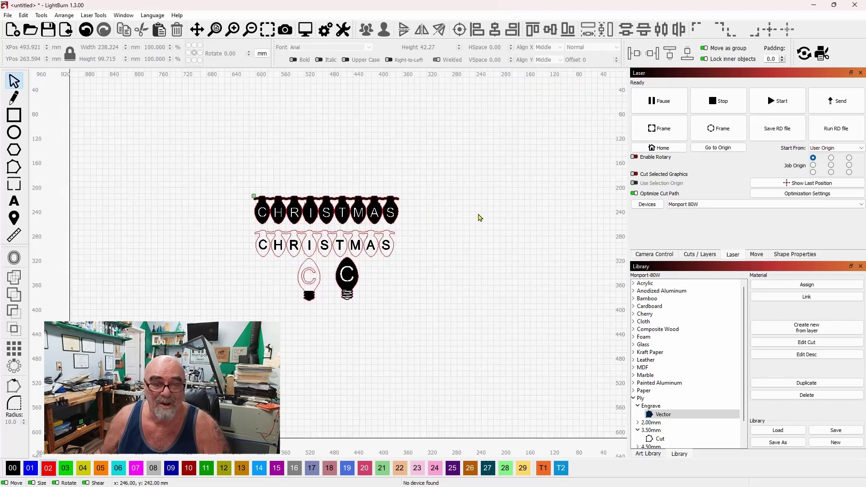
drag(478, 217, 466, 226)
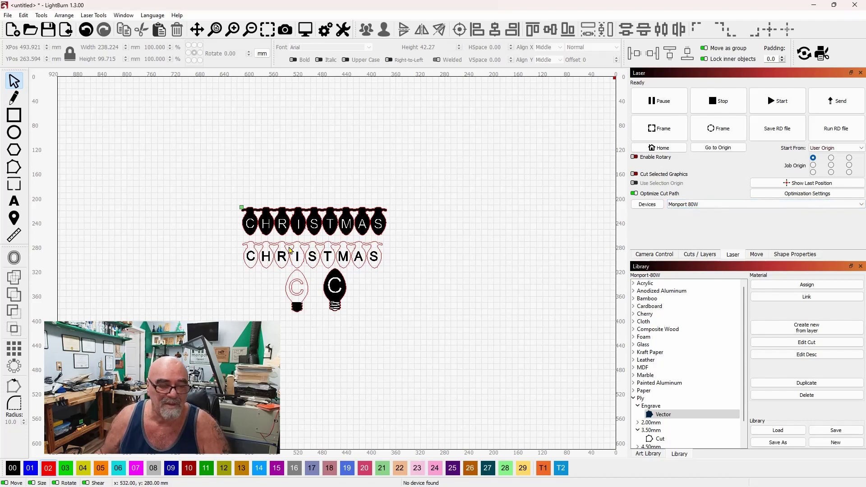
scroll(292, 241, up, 2)
scroll(292, 239, up, 2)
scroll(513, 222, up, 3)
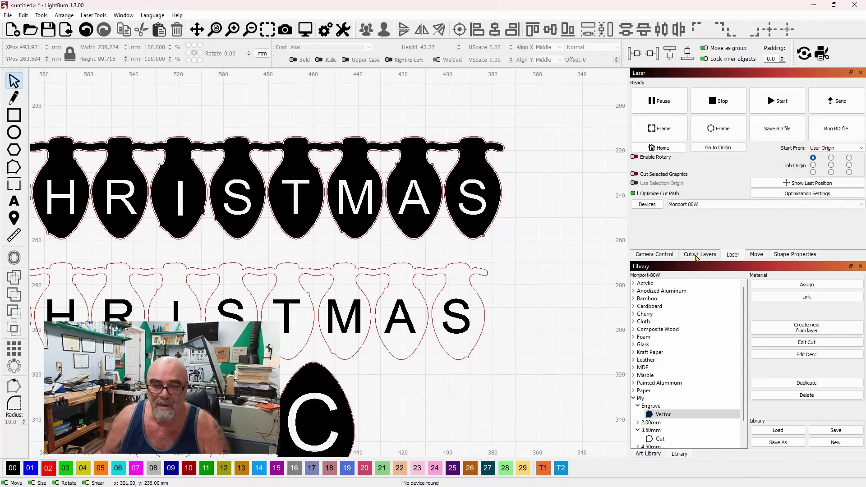
click(699, 255)
click(686, 94)
click(679, 103)
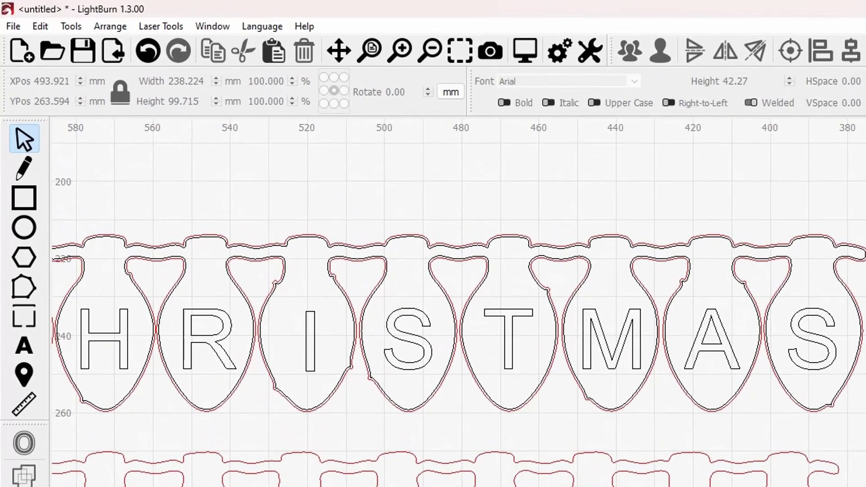
Return the Engrave layer to Fill, then preview the canvas as smooth wireframe and back to filled
click(686, 93)
click(682, 112)
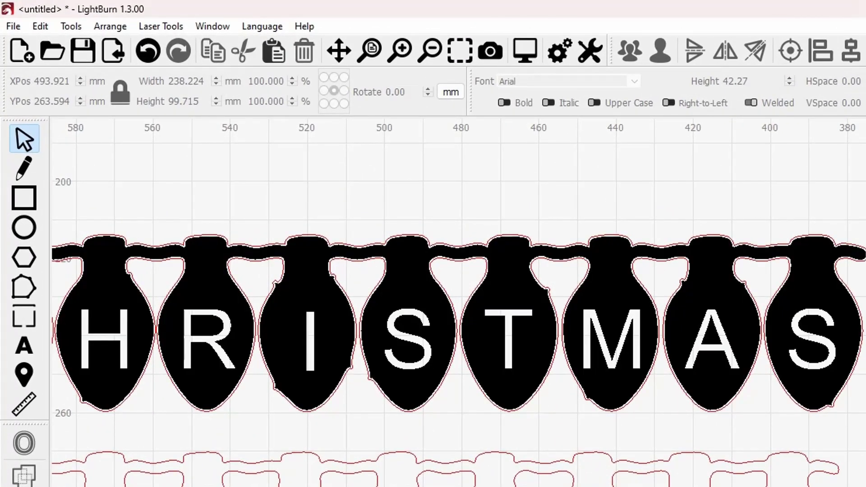
click(215, 29)
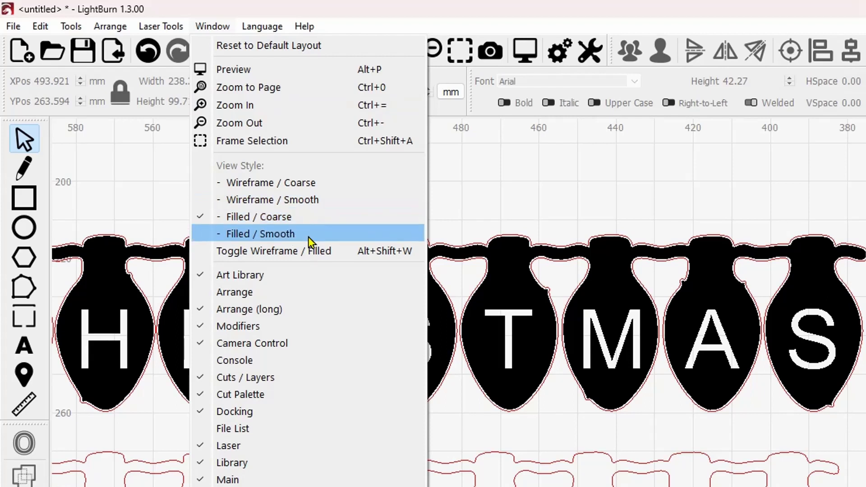
click(344, 209)
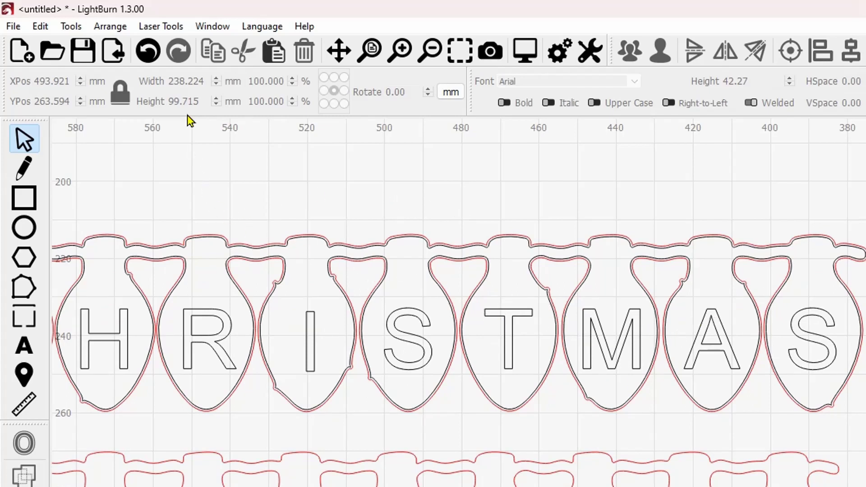
click(211, 29)
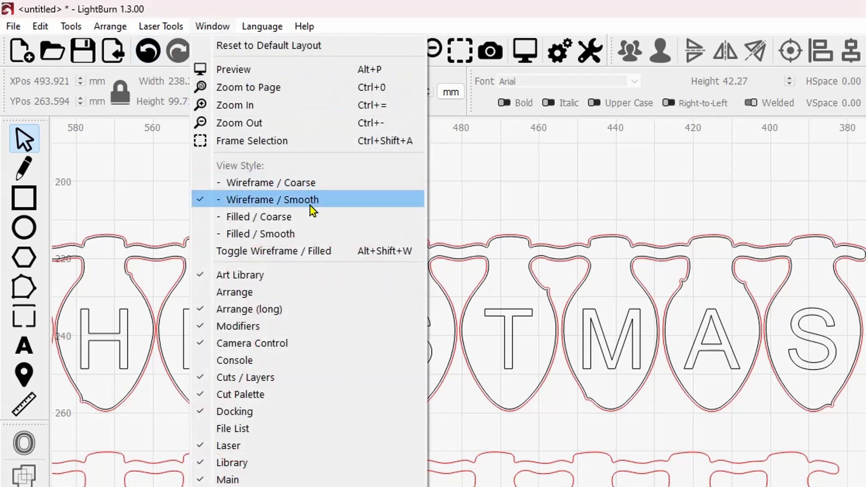
click(313, 218)
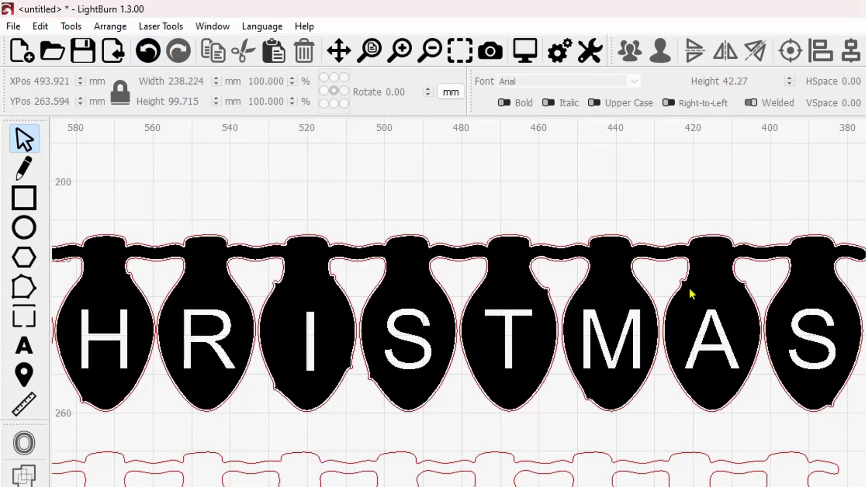
scroll(690, 293, down, 2)
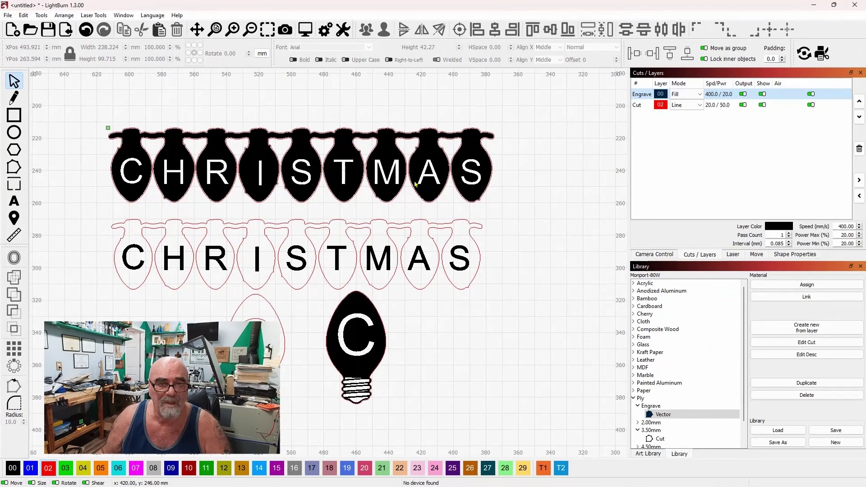
click(305, 30)
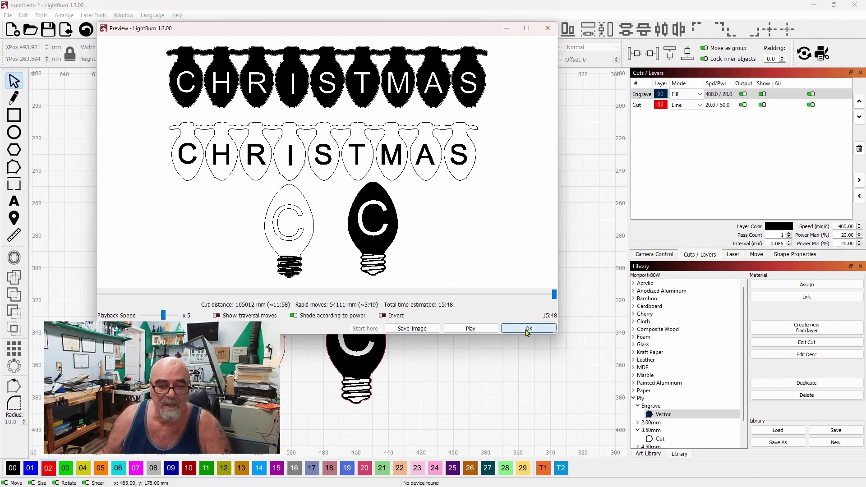
click(527, 330)
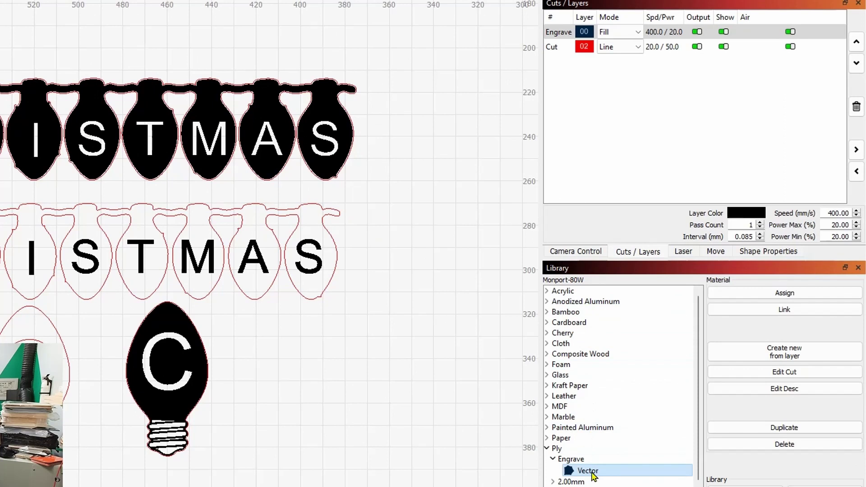
click(677, 35)
double_click(560, 32)
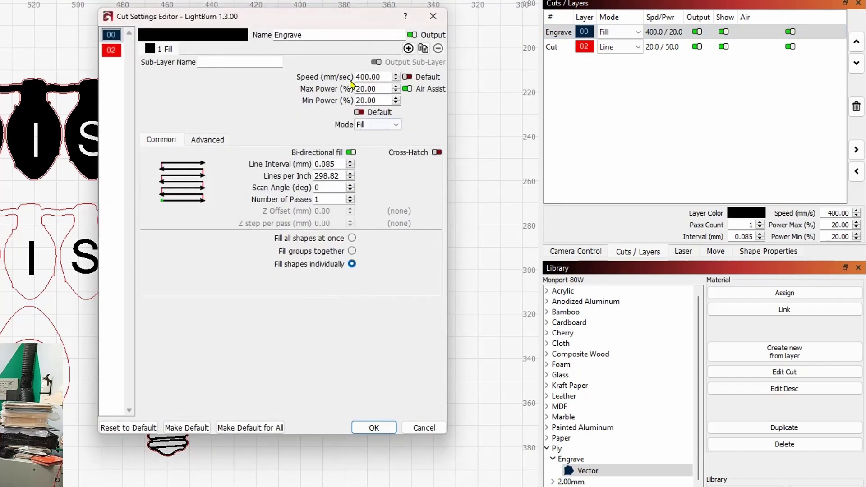
click(373, 427)
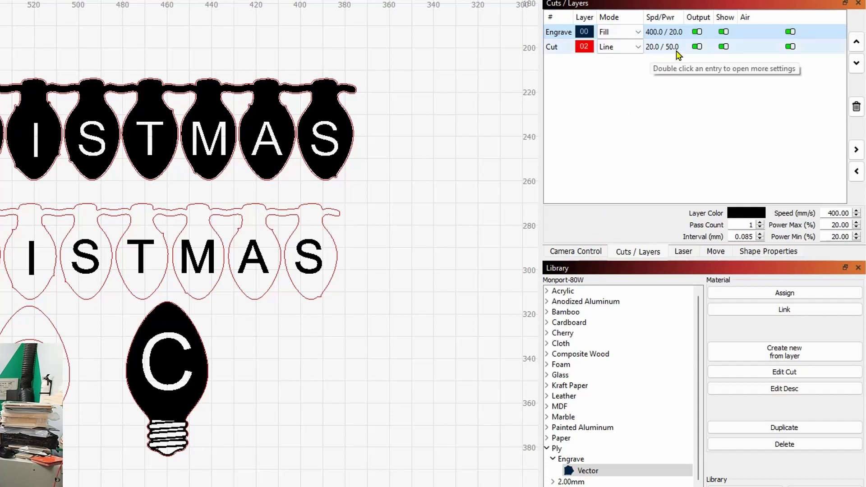
Show Camera Control and float it as its own window at the top-left
click(580, 251)
drag(729, 3, 216, 0)
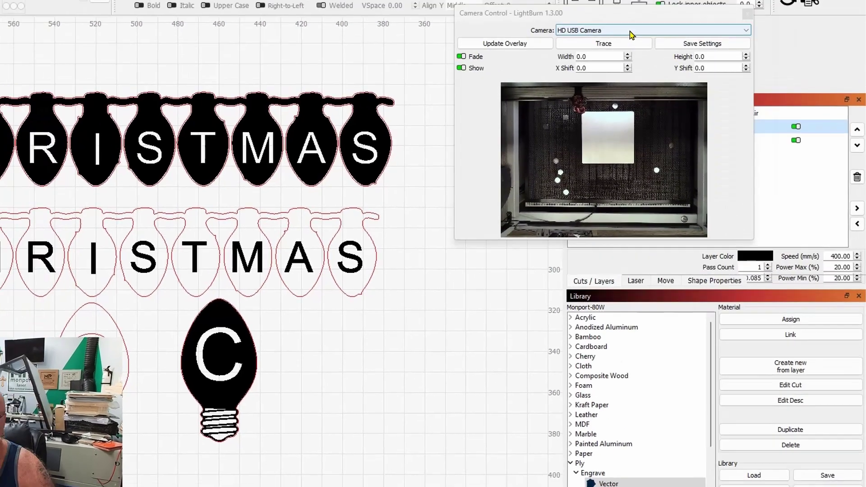
drag(392, 57, 211, 24)
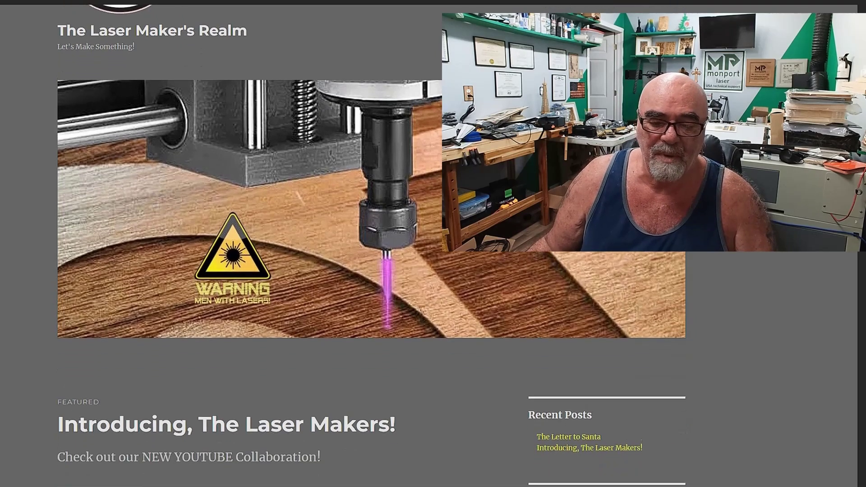
Scroll down the home page to the November 26, 2022 'The Letter to Santa' post
scroll(372, 270, down, 3)
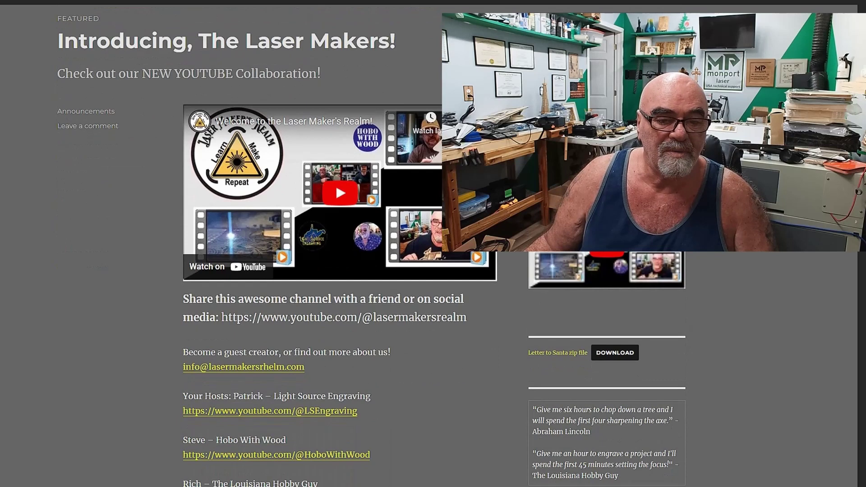
scroll(371, 271, down, 1)
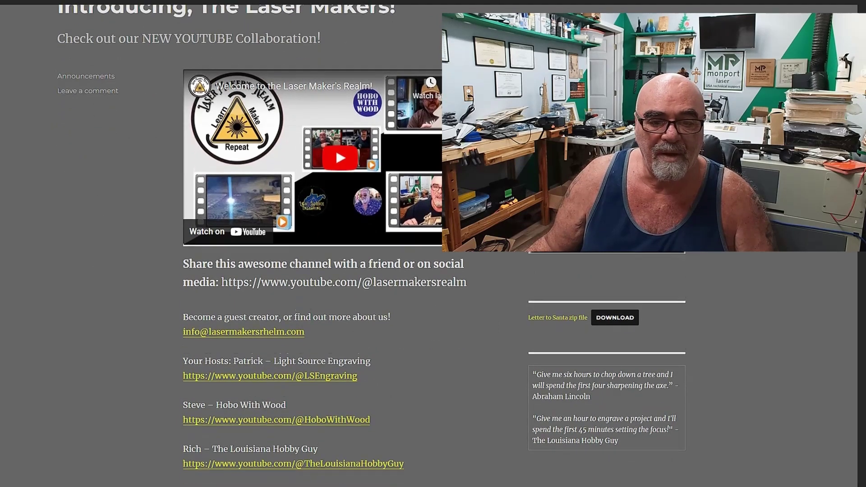
scroll(372, 271, down, 8)
scroll(277, 244, down, 6)
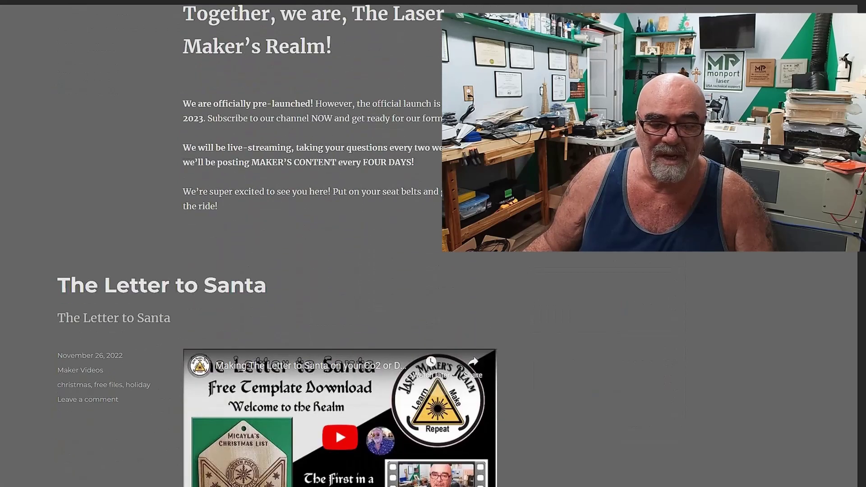